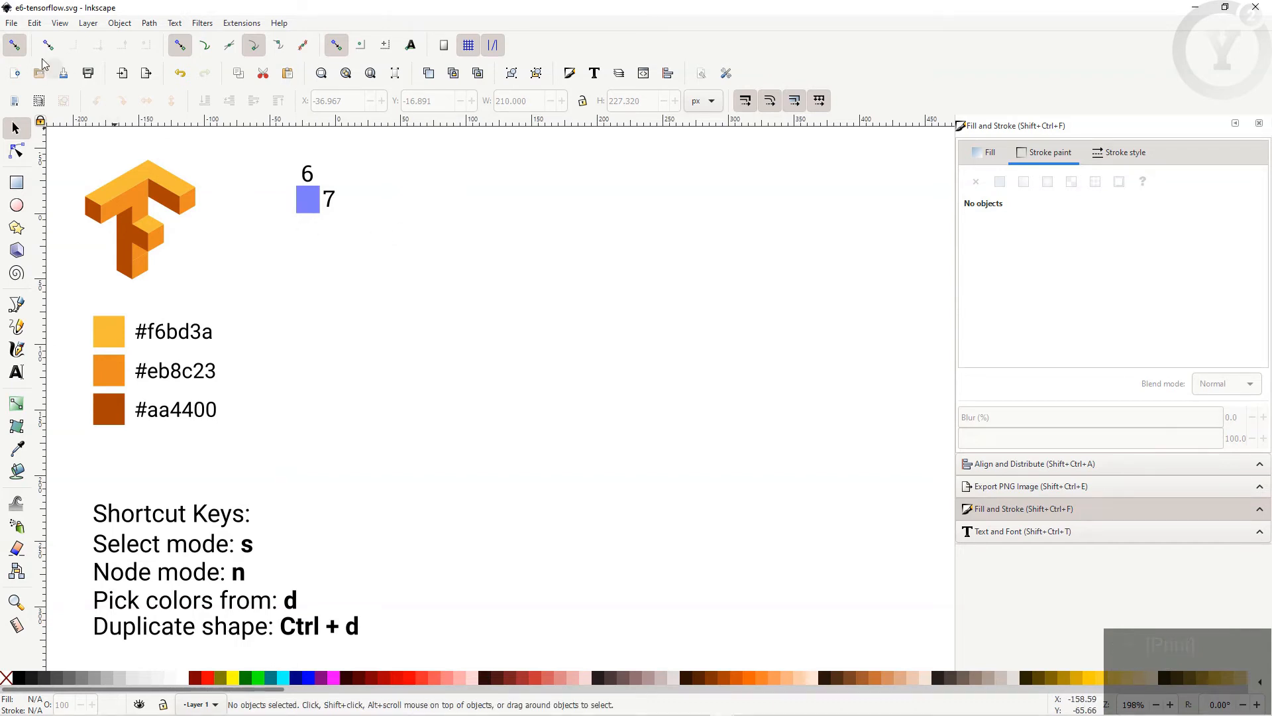
- Check the display units in the document properties and bring up the Align and Distribute options
left_click(14, 24)
left_click(98, 244)
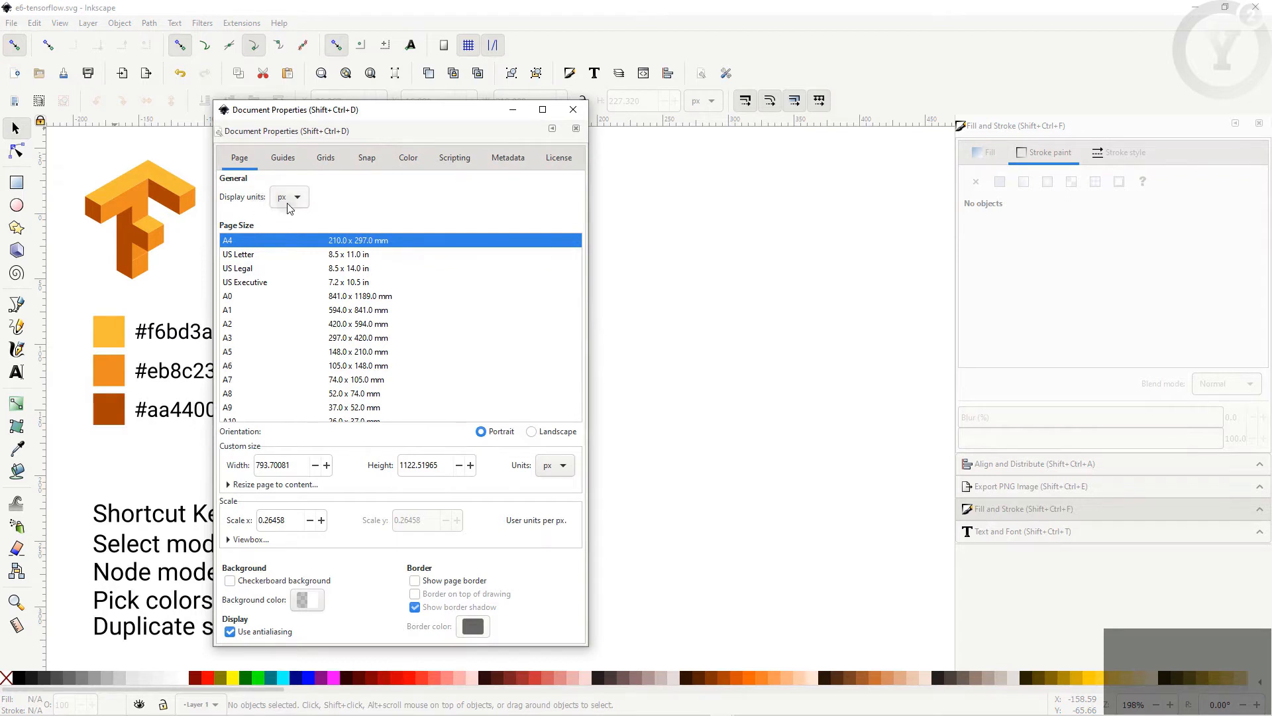
left_click(572, 110)
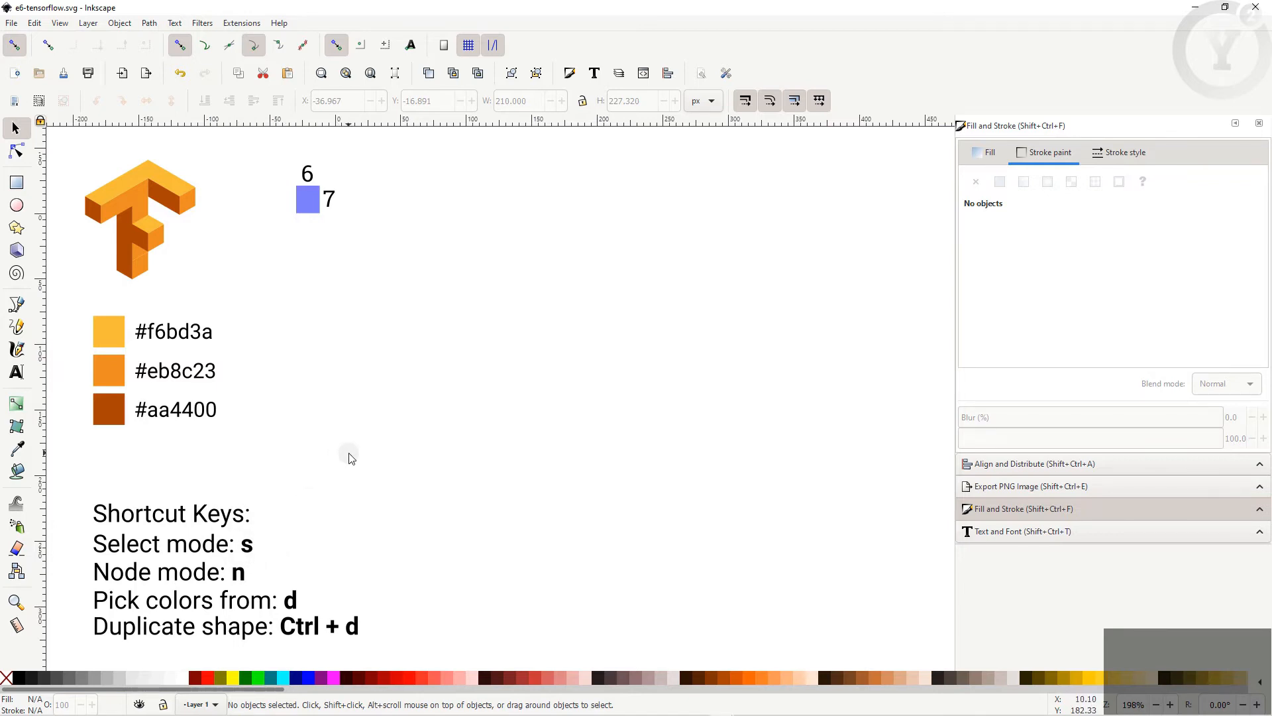
key("ctrl+shift+a")
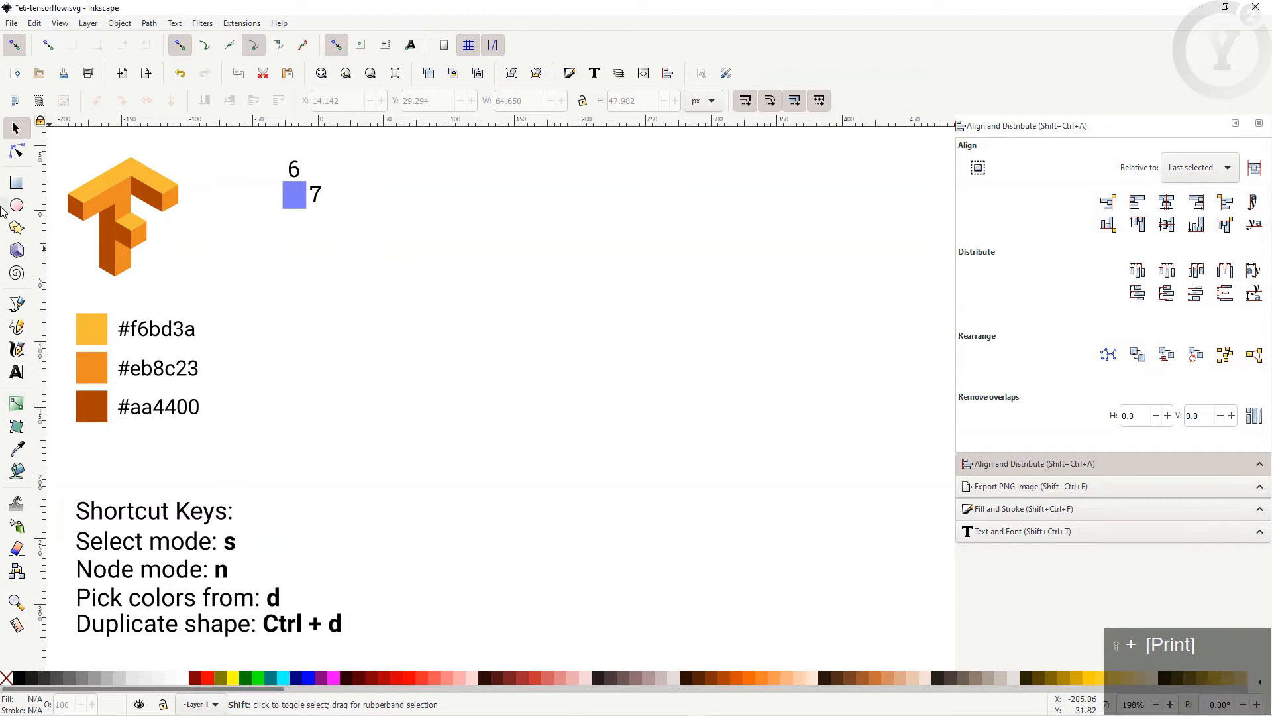
- Draw a rectangle about 34 by 46 px in the empty area below the 6 by 7 reference square
left_click(14, 187)
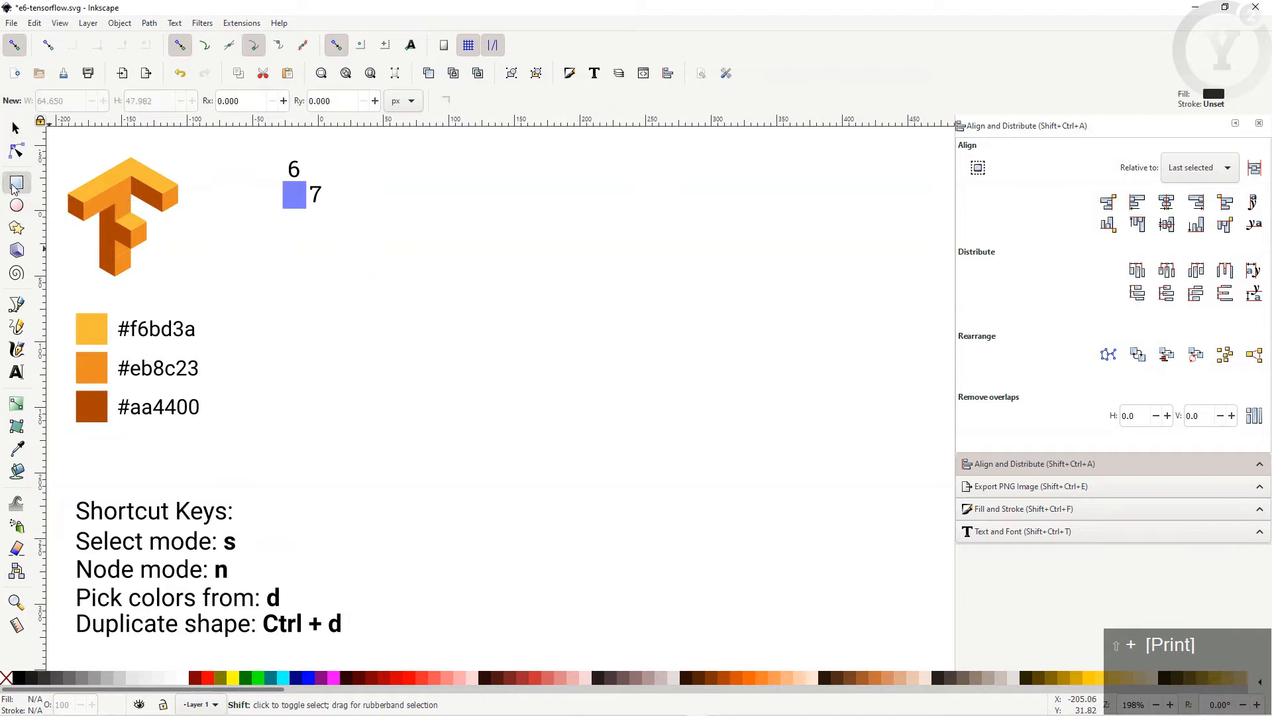
left_click_drag(373, 251, 418, 311)
key("s")
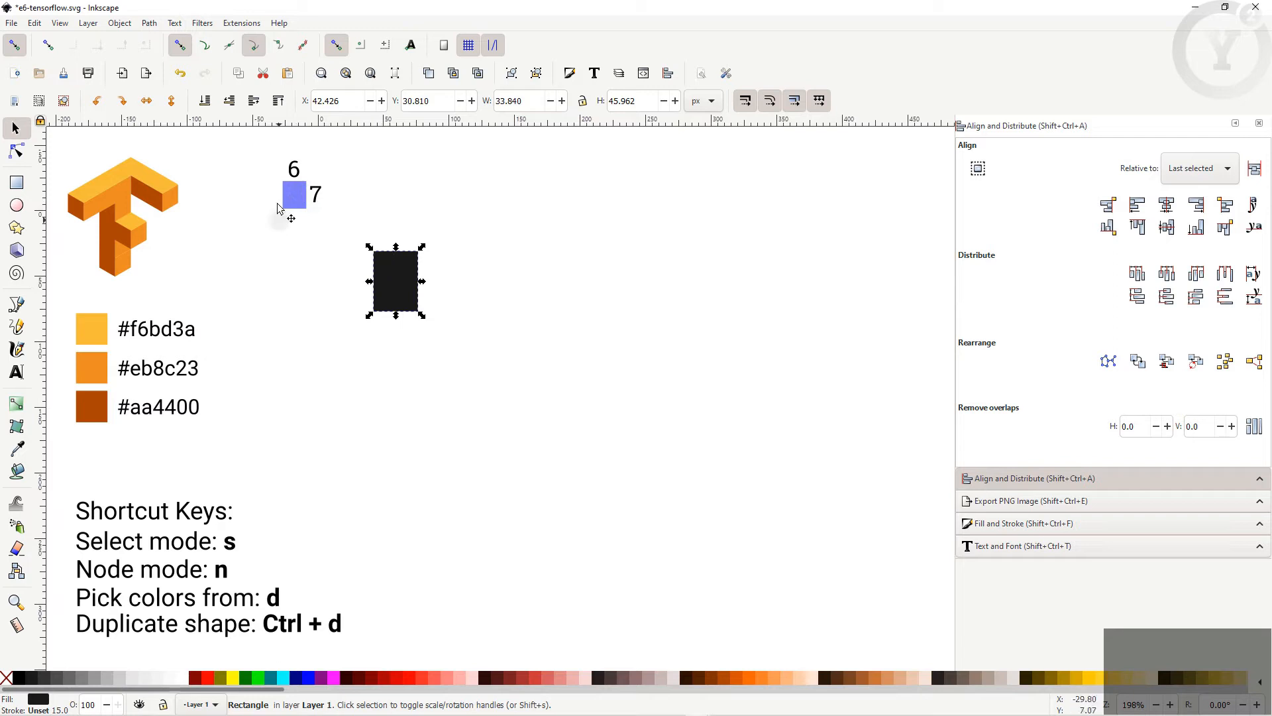
- Set the rectangle's width to 30 px and its height to 35 px
double_click(533, 99)
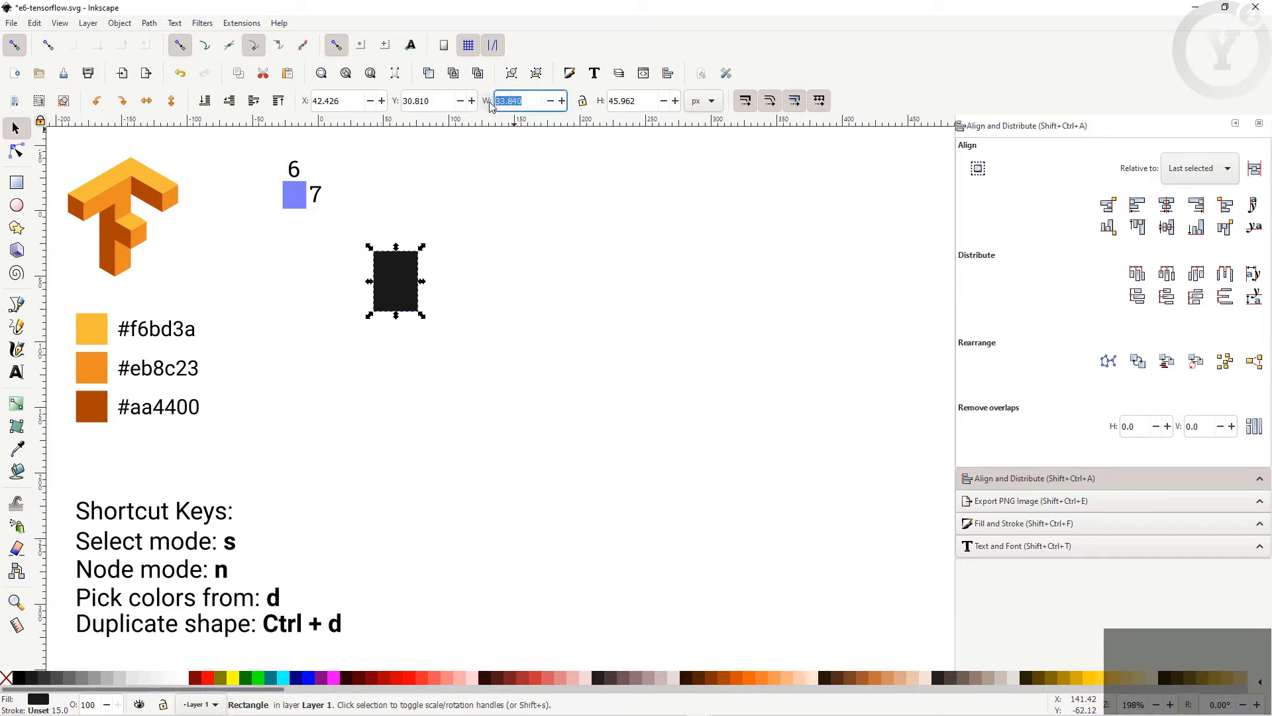
type("30")
key("Tab")
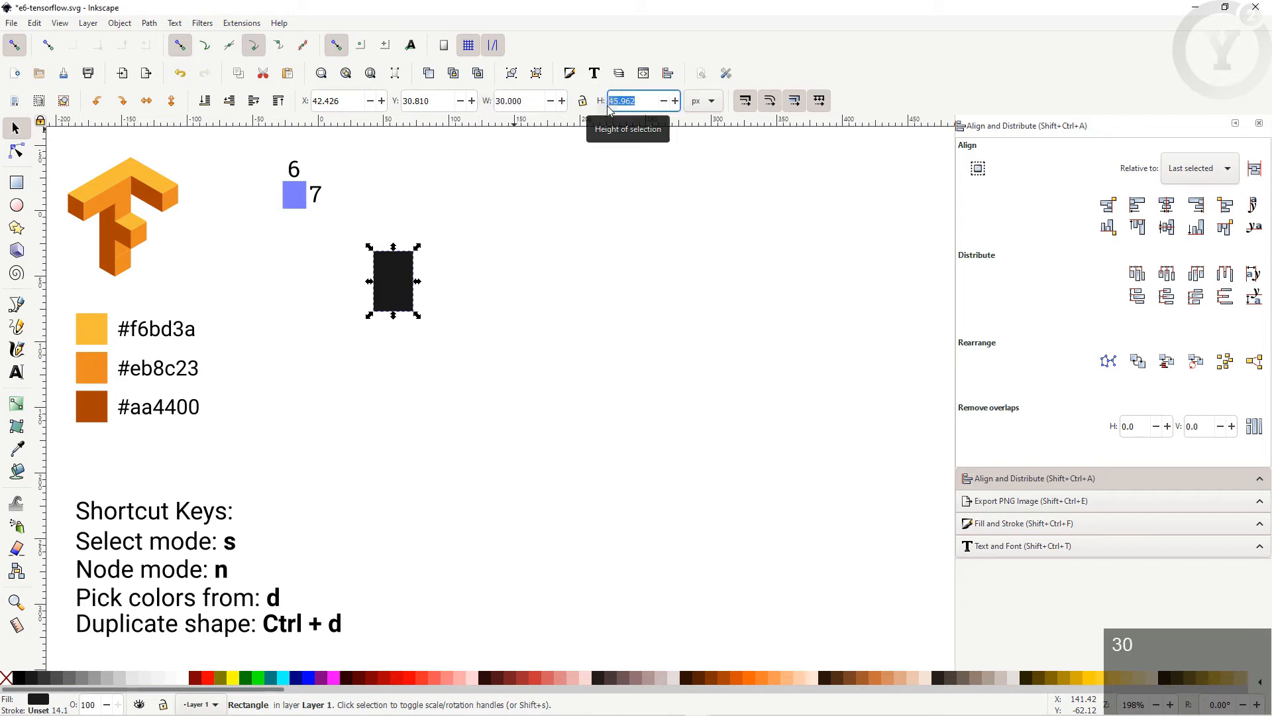
type("35")
key("Return")
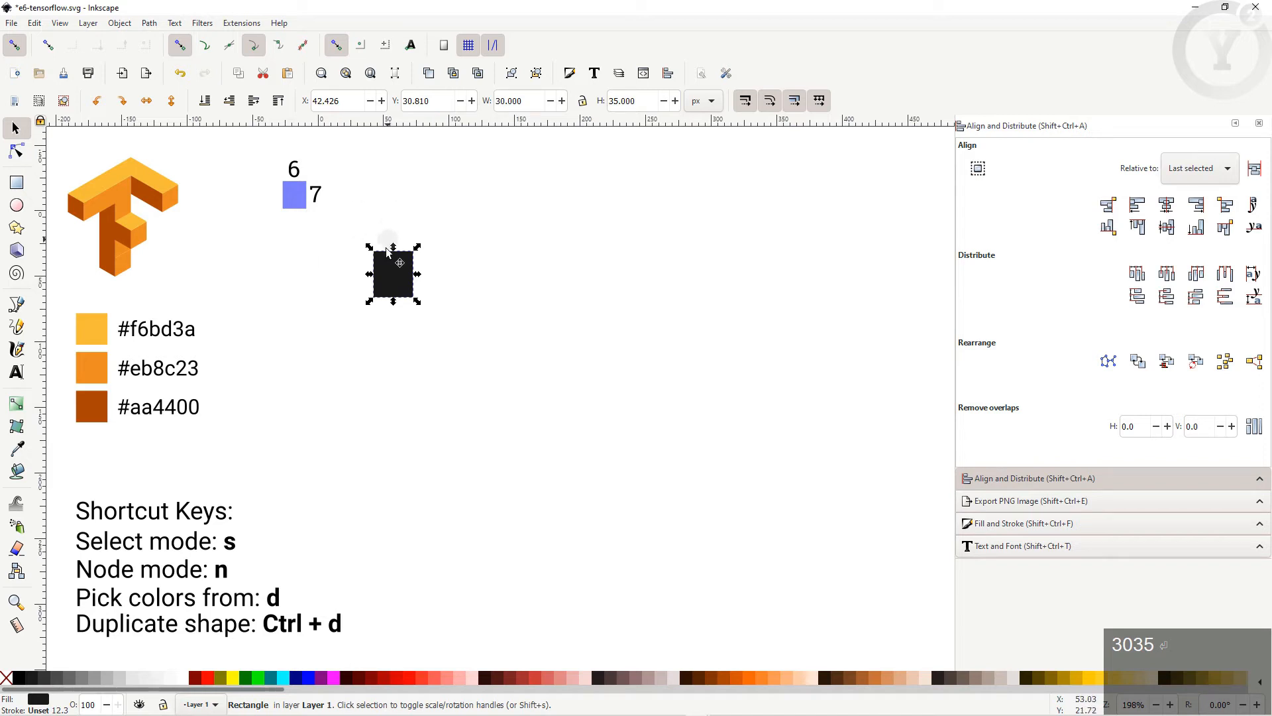
- Fill the rectangle with the orange #eb8c23 sampled from the reference logo
key("d")
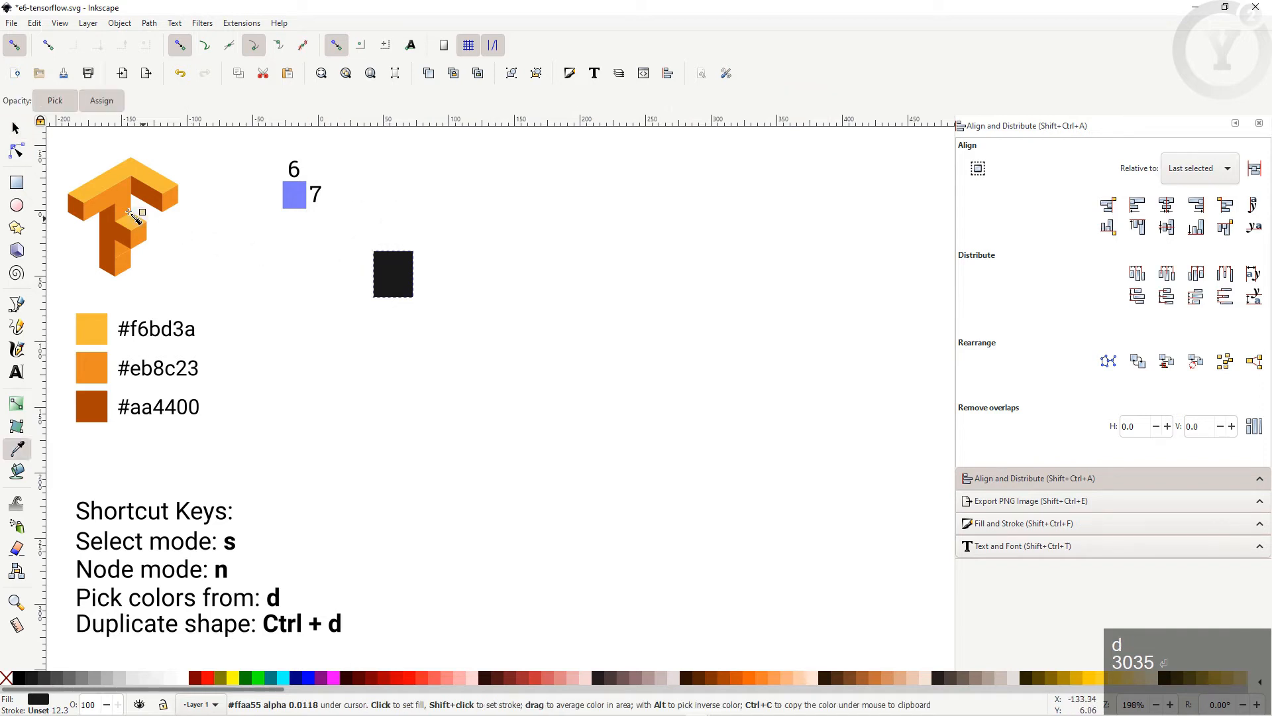
left_click(132, 213)
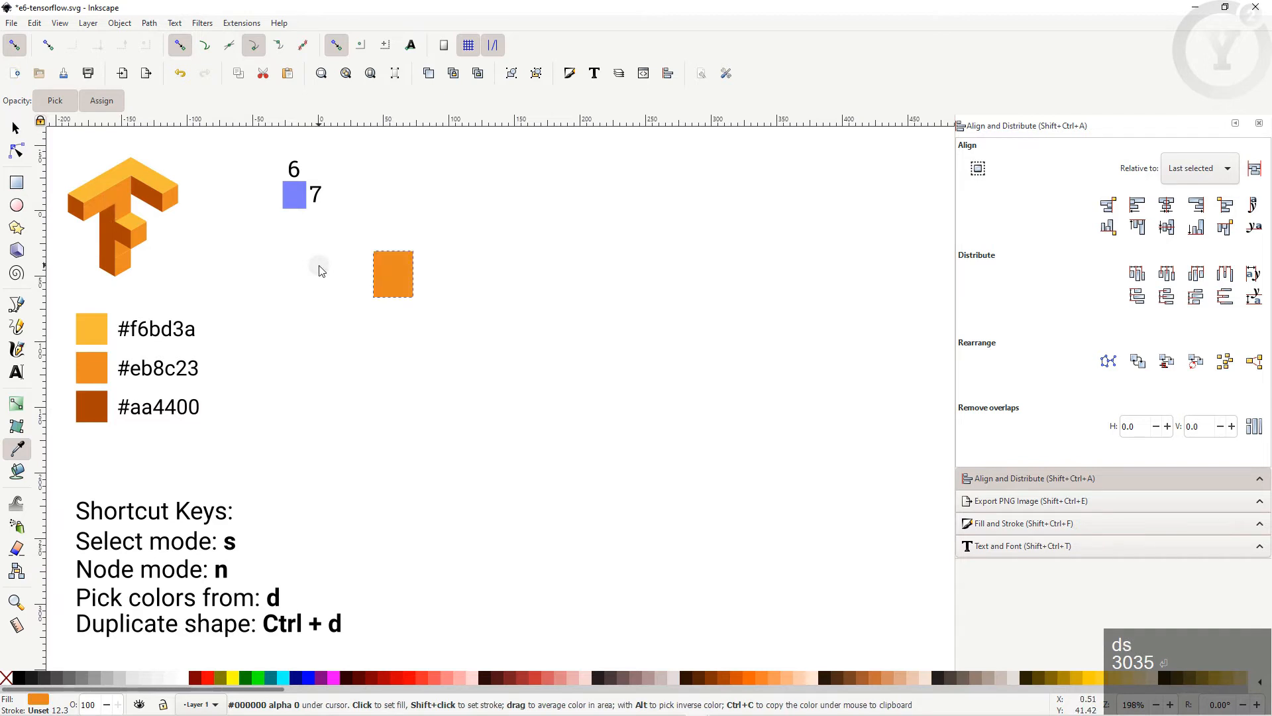
key("s")
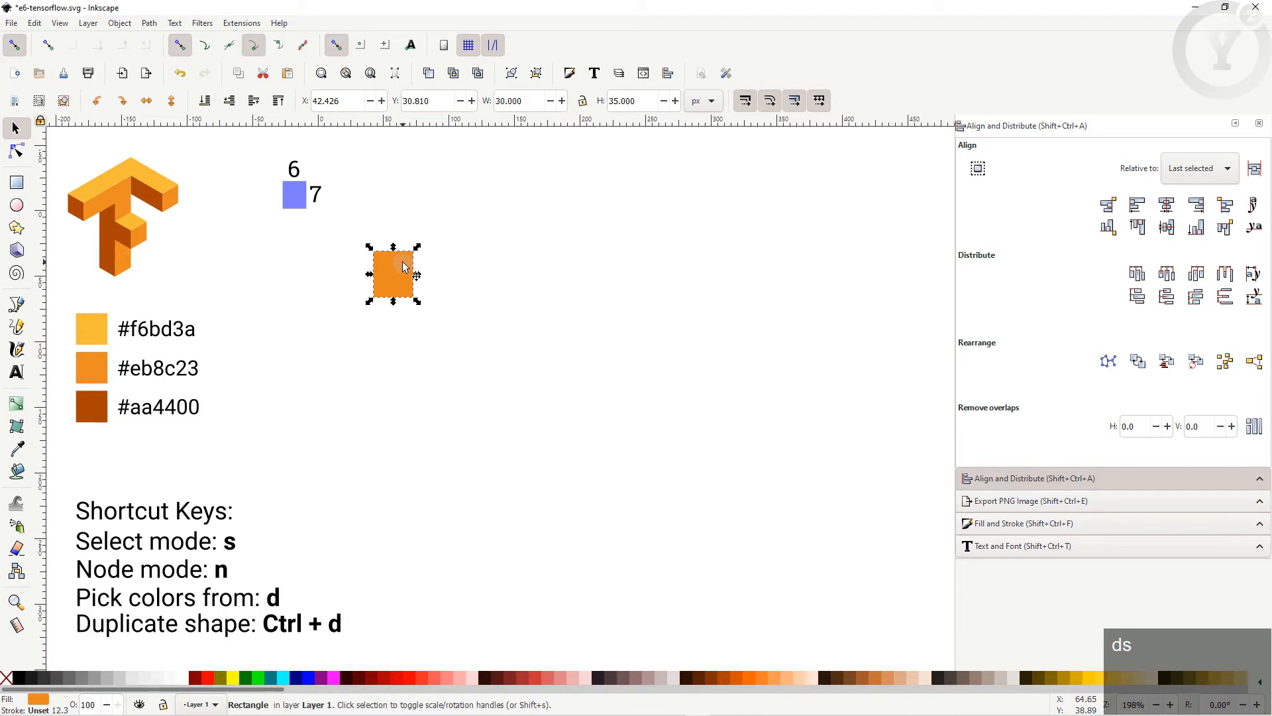
- Skew the orange rectangle vertically with its right edge raised, giving an overall height of 52.321 px
left_click(405, 266)
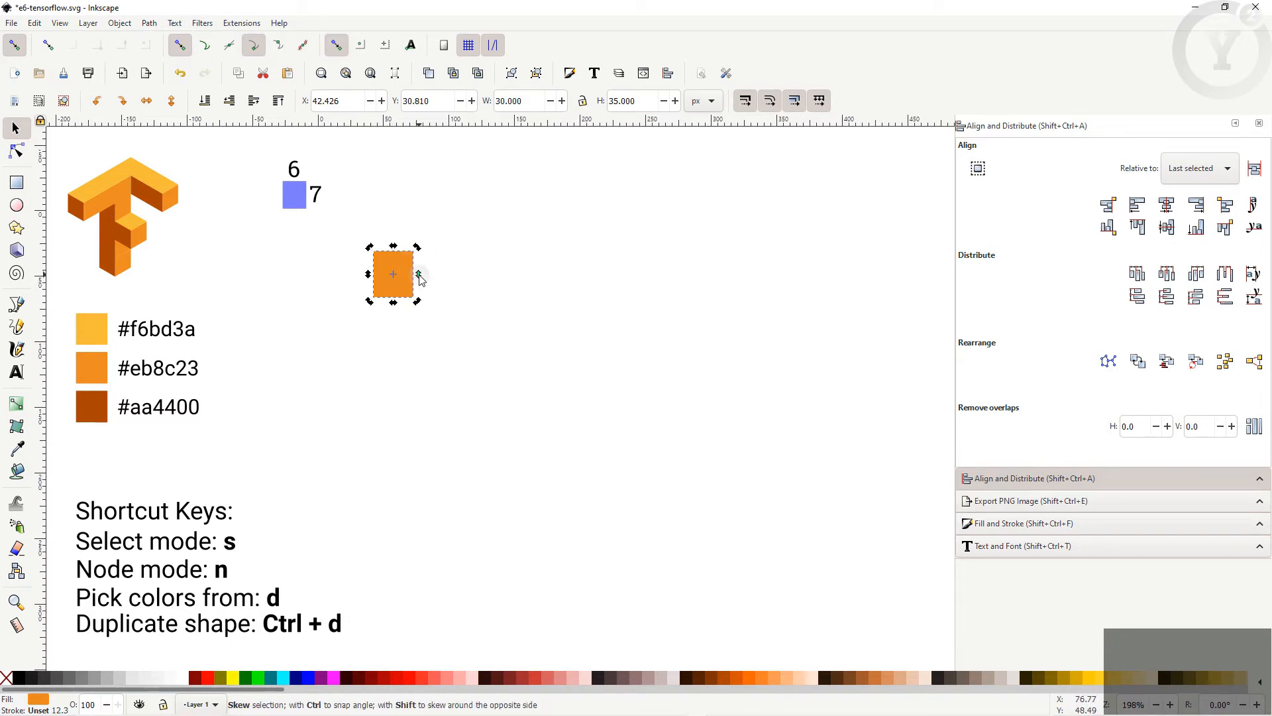
left_click(419, 277)
left_click_drag(420, 278, 422, 269)
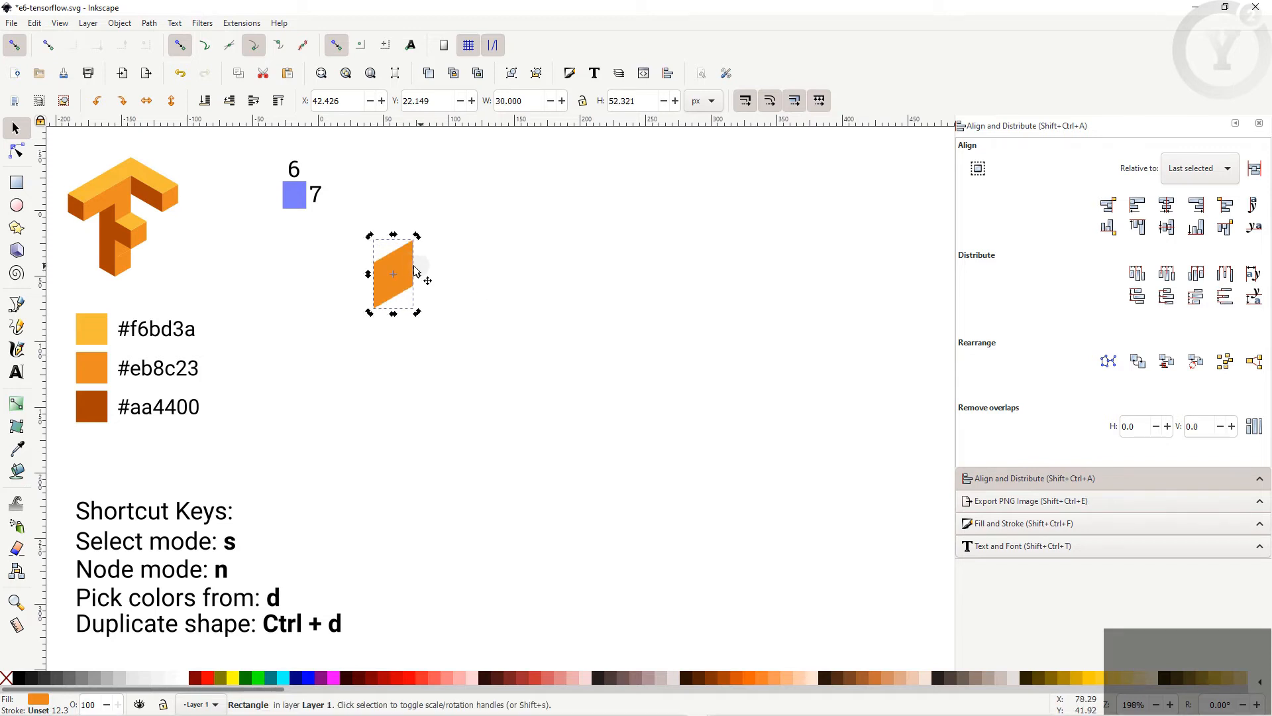
- Duplicate the skewed orange face and fill the copy with the dark brown #aa4400 sampled from the logo
key("ctrl+d")
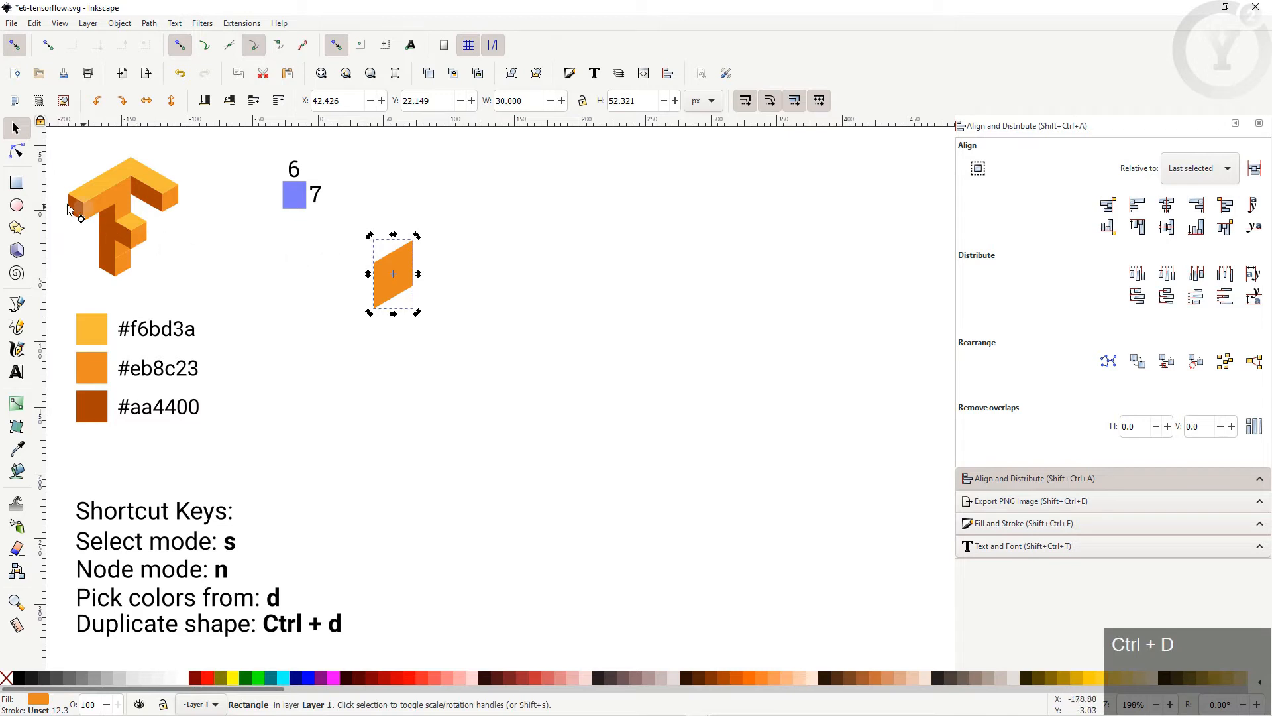
key("d")
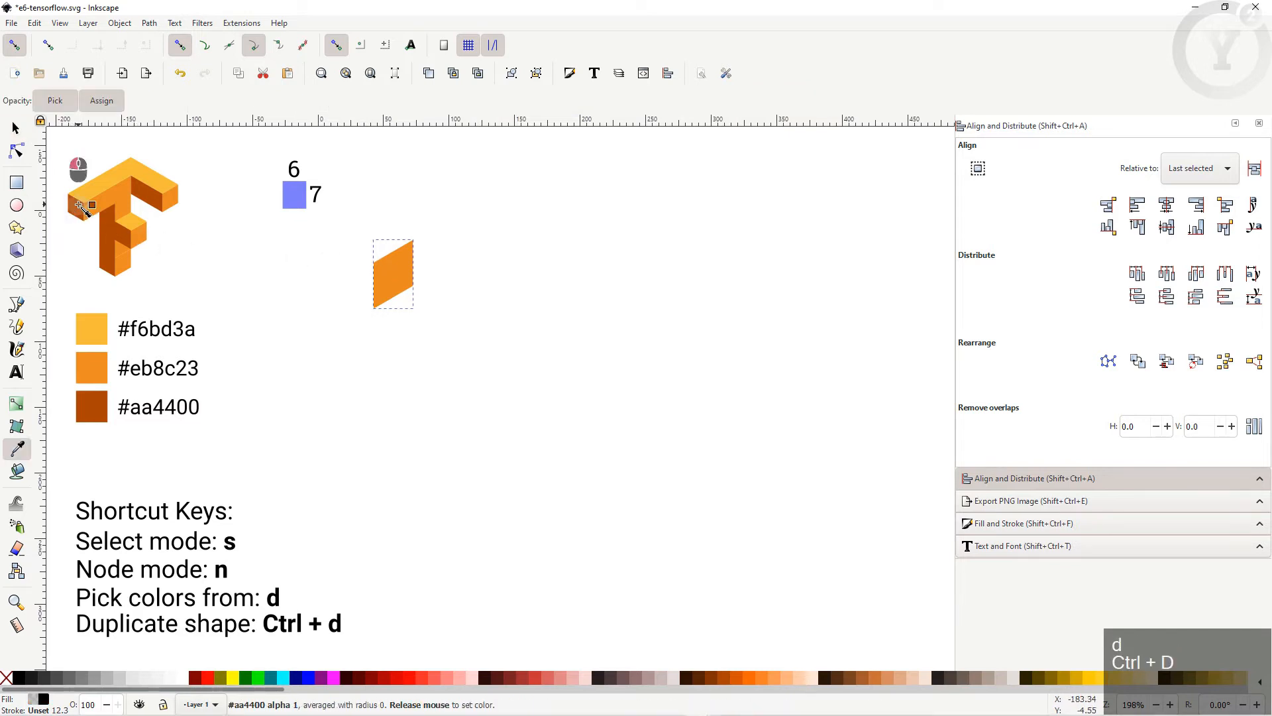
left_click(80, 205)
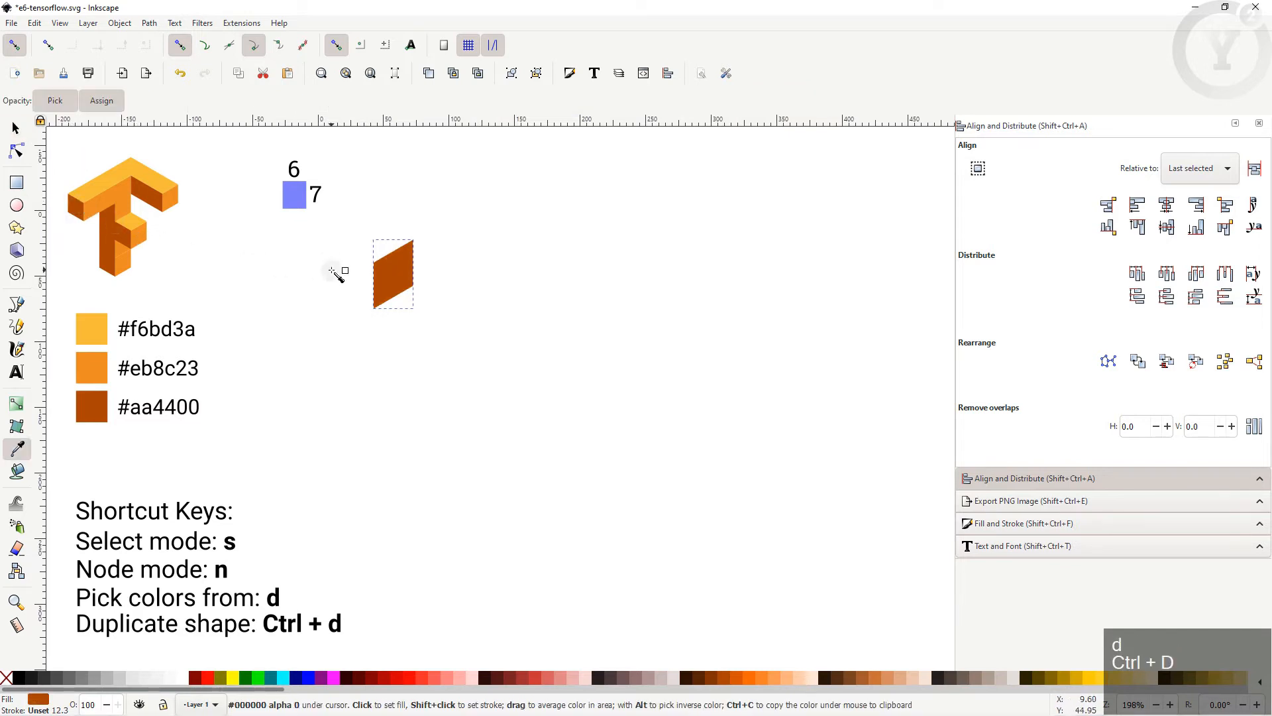
key("s")
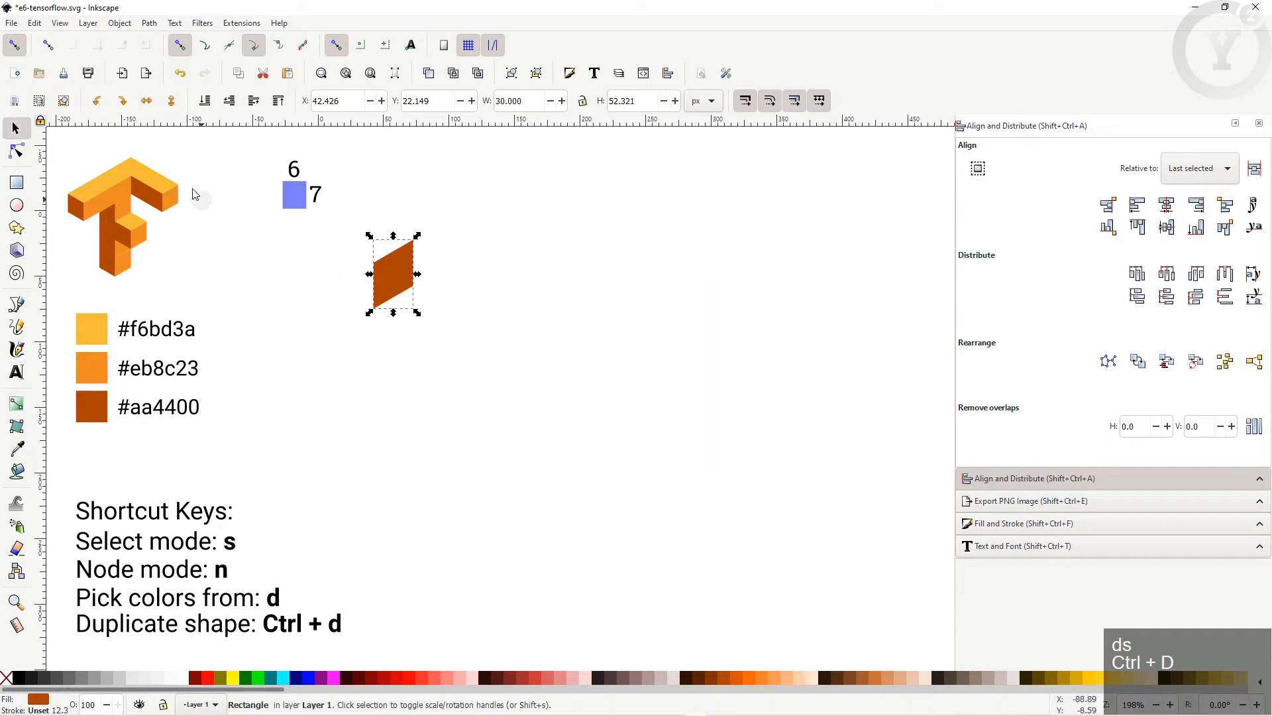
- Flip the brown face horizontally and snap it against the left edge of the orange face
left_click(147, 101)
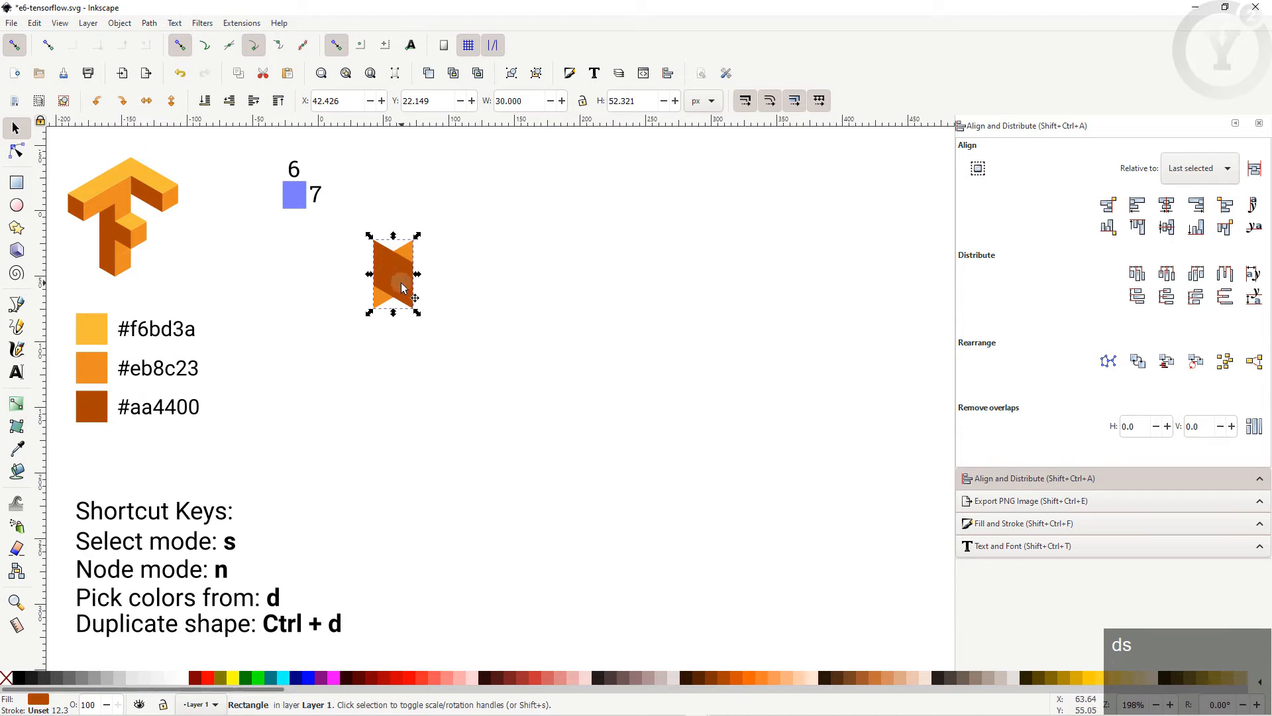
left_click_drag(403, 286, 360, 282)
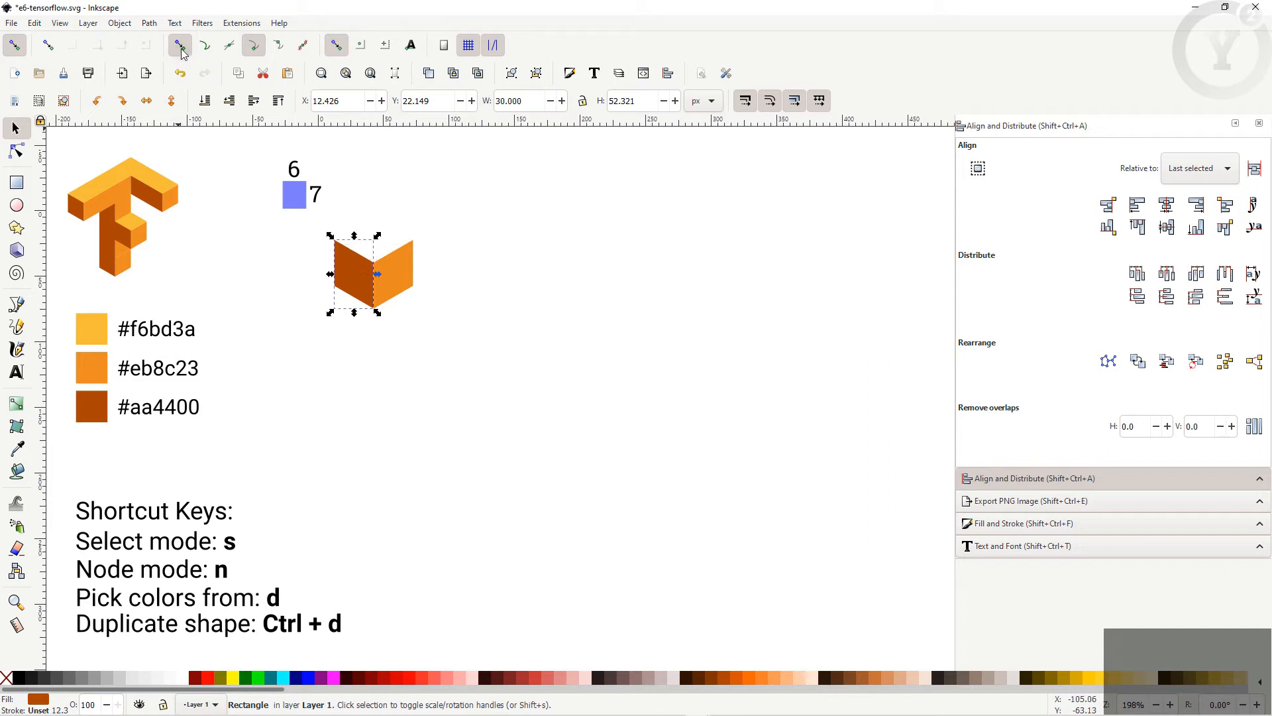
left_click(256, 49)
- Duplicate the brown face and fill the copy with the yellow #f6bd3a sampled from the logo
key("ctrl")
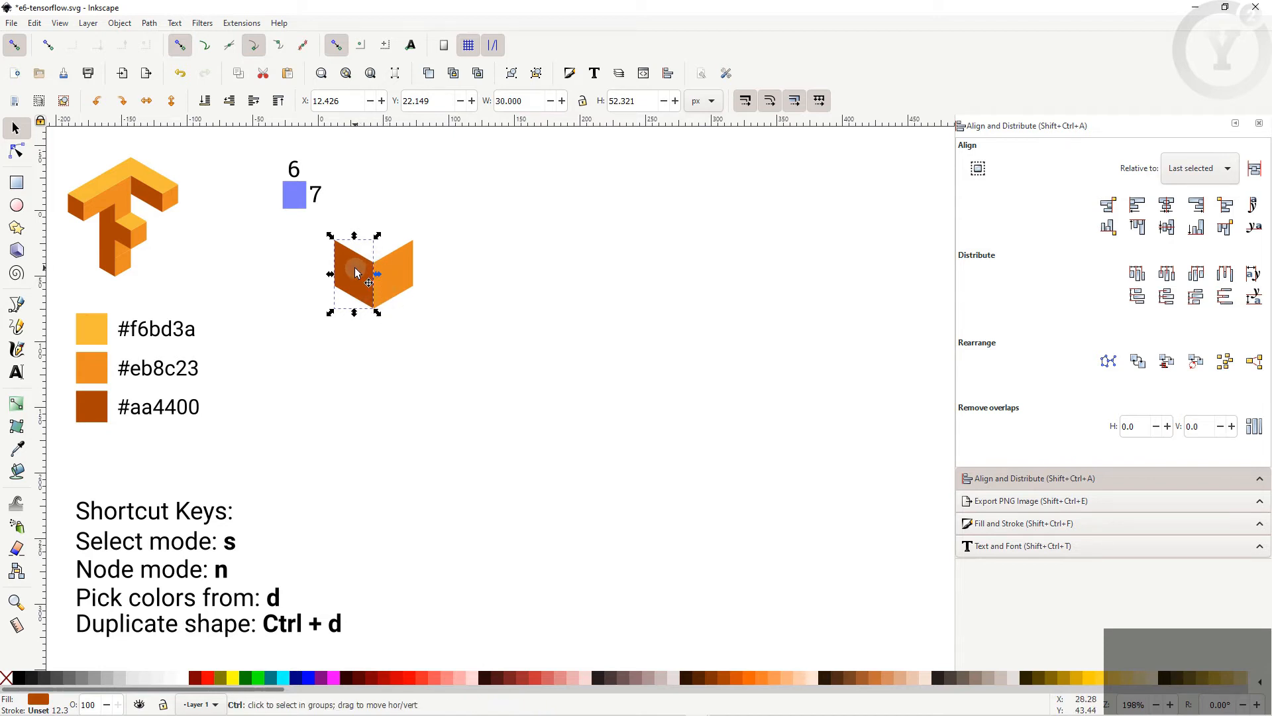
key("ctrl+d")
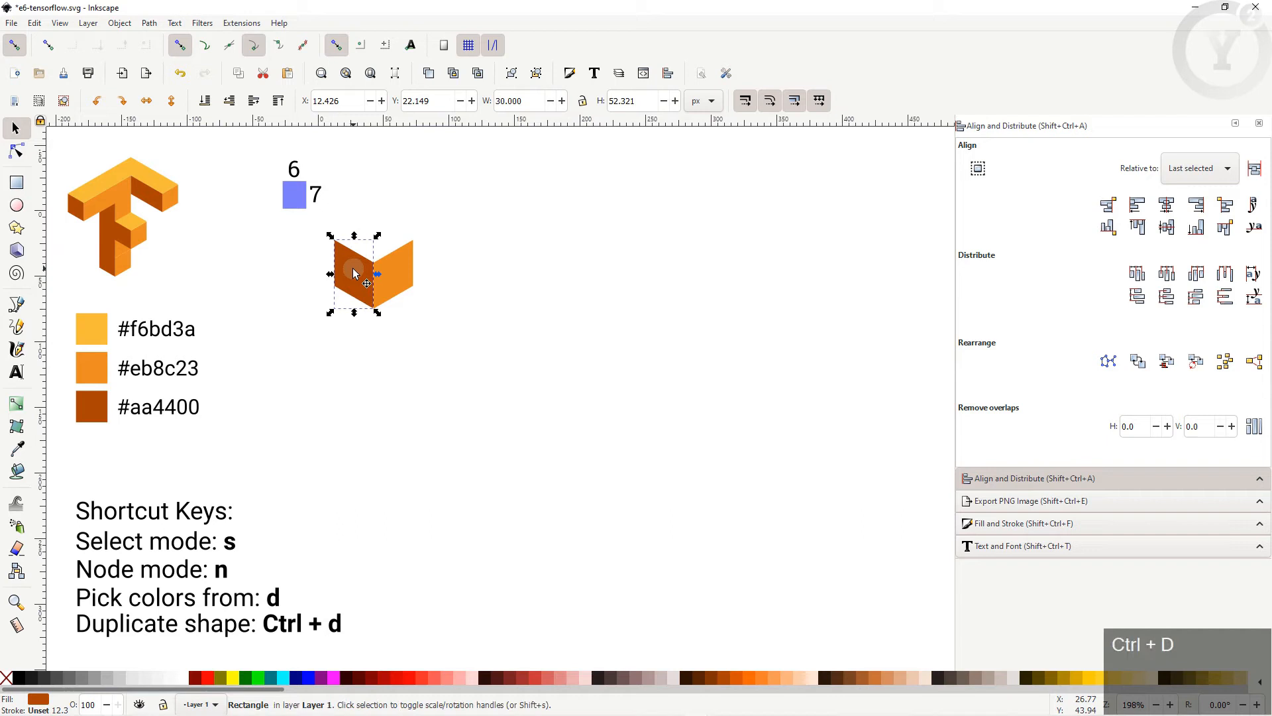
key("d")
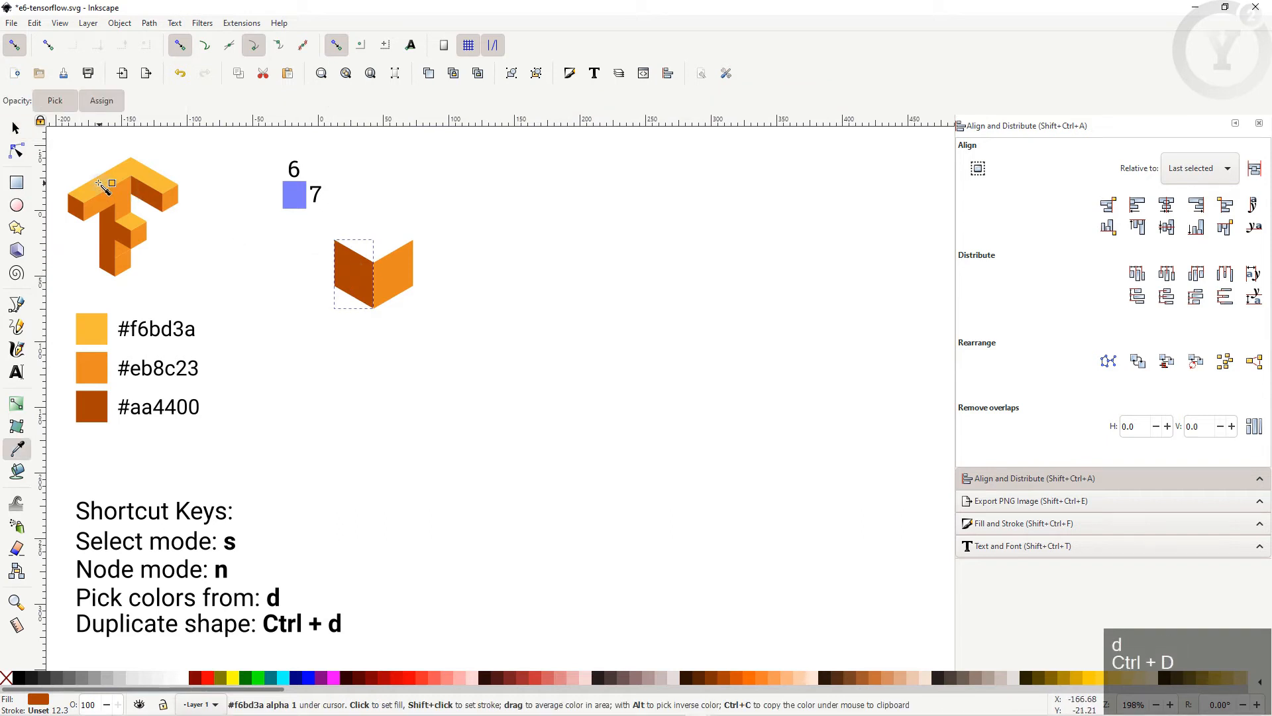
left_click(103, 185)
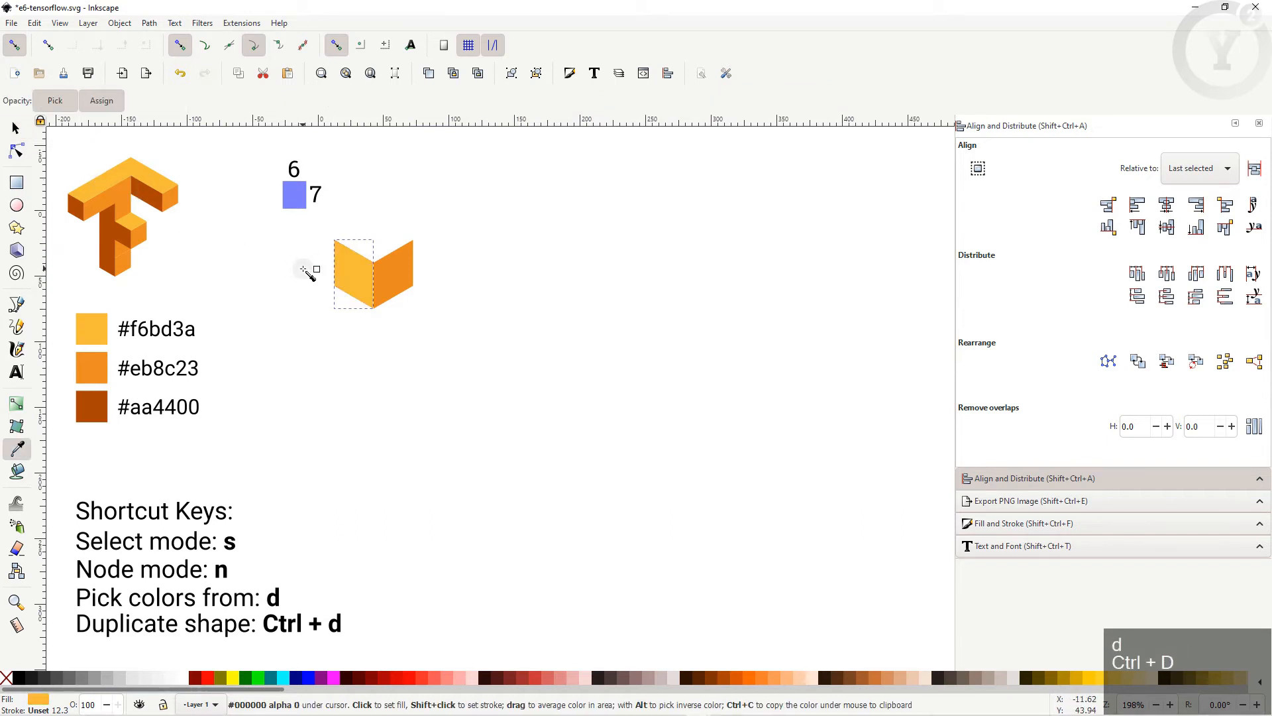
key("s")
- Rotate the yellow face by -45° and snap it onto the two side faces as the cube's top
left_click(349, 260)
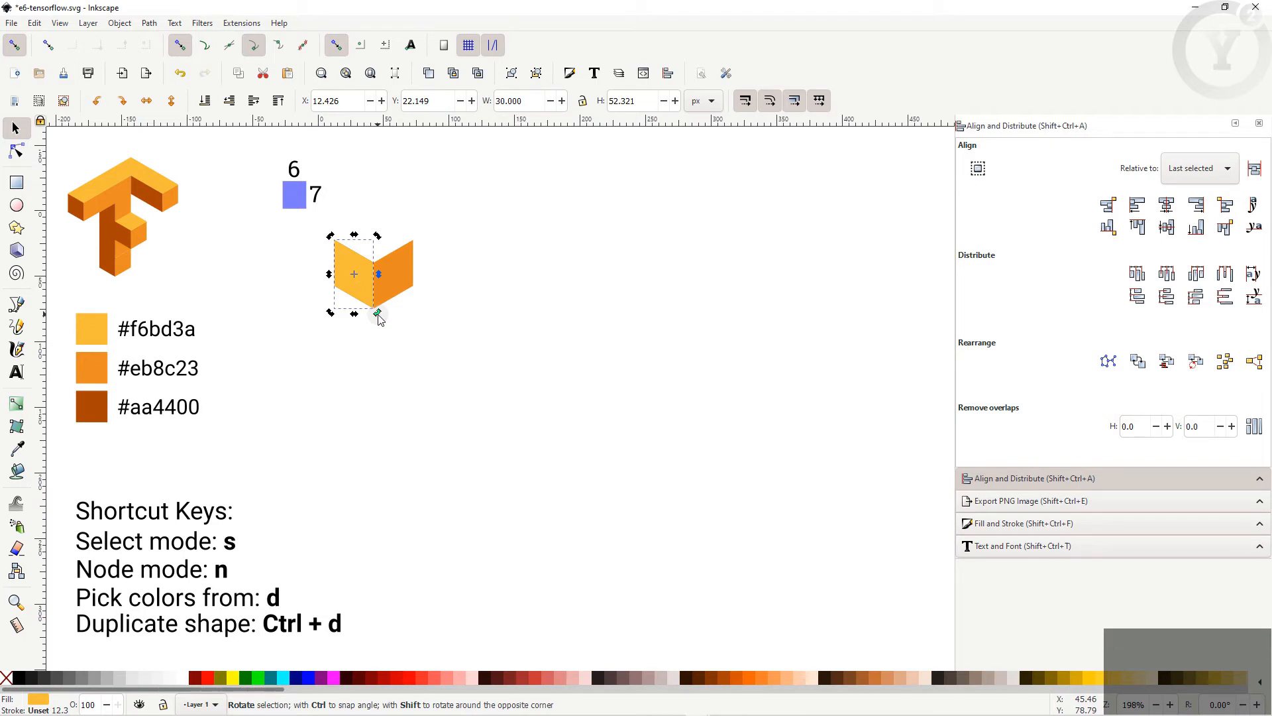
left_click_drag(379, 318, 399, 285)
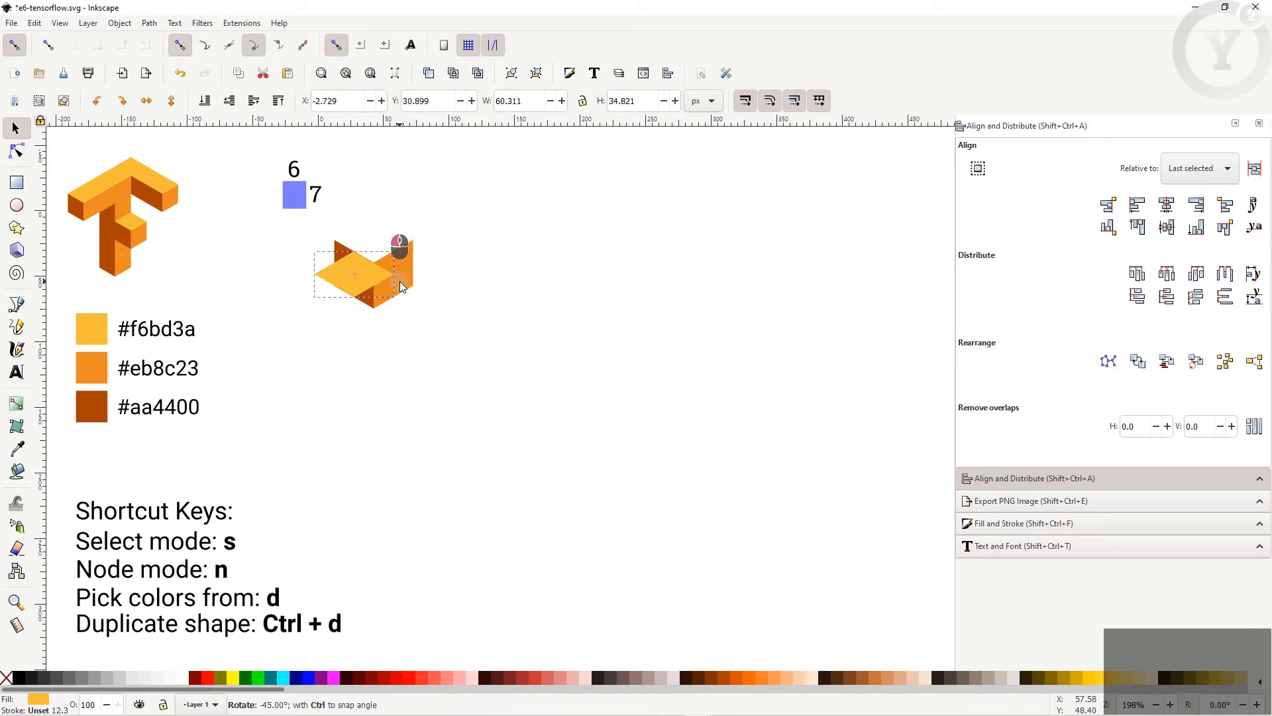
left_click(363, 312)
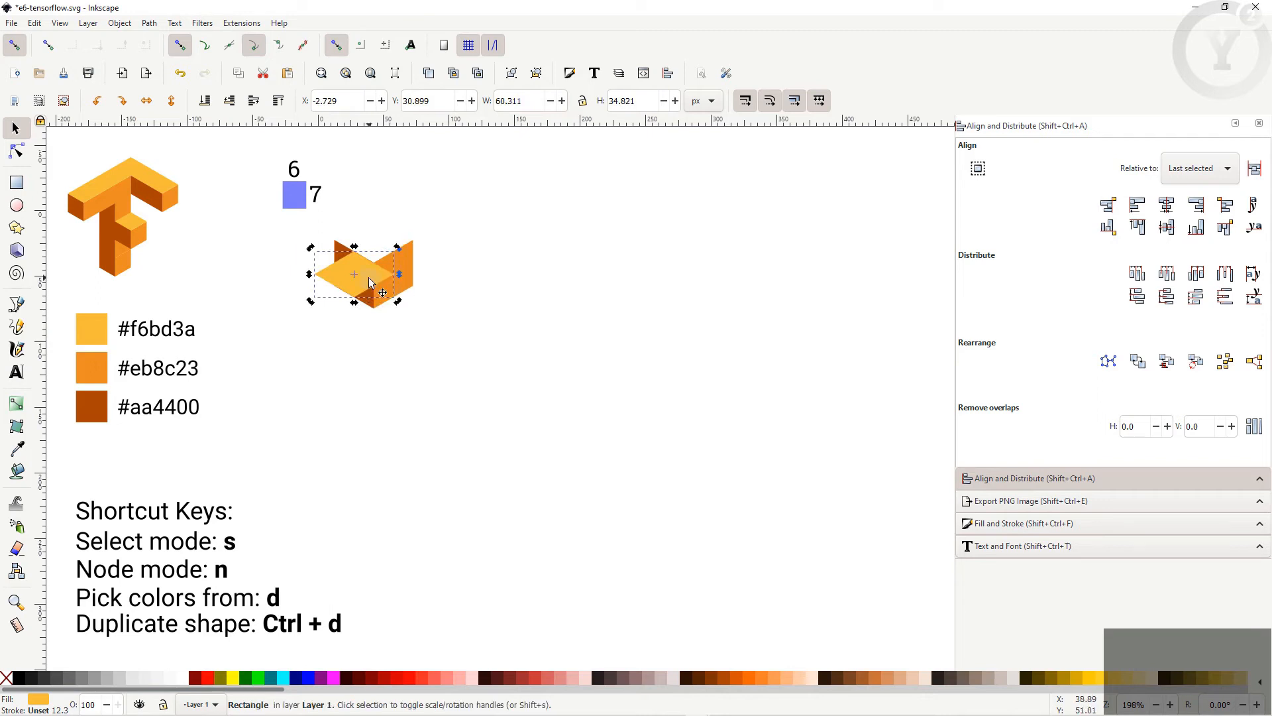
left_click_drag(369, 278, 388, 254)
left_click(333, 267)
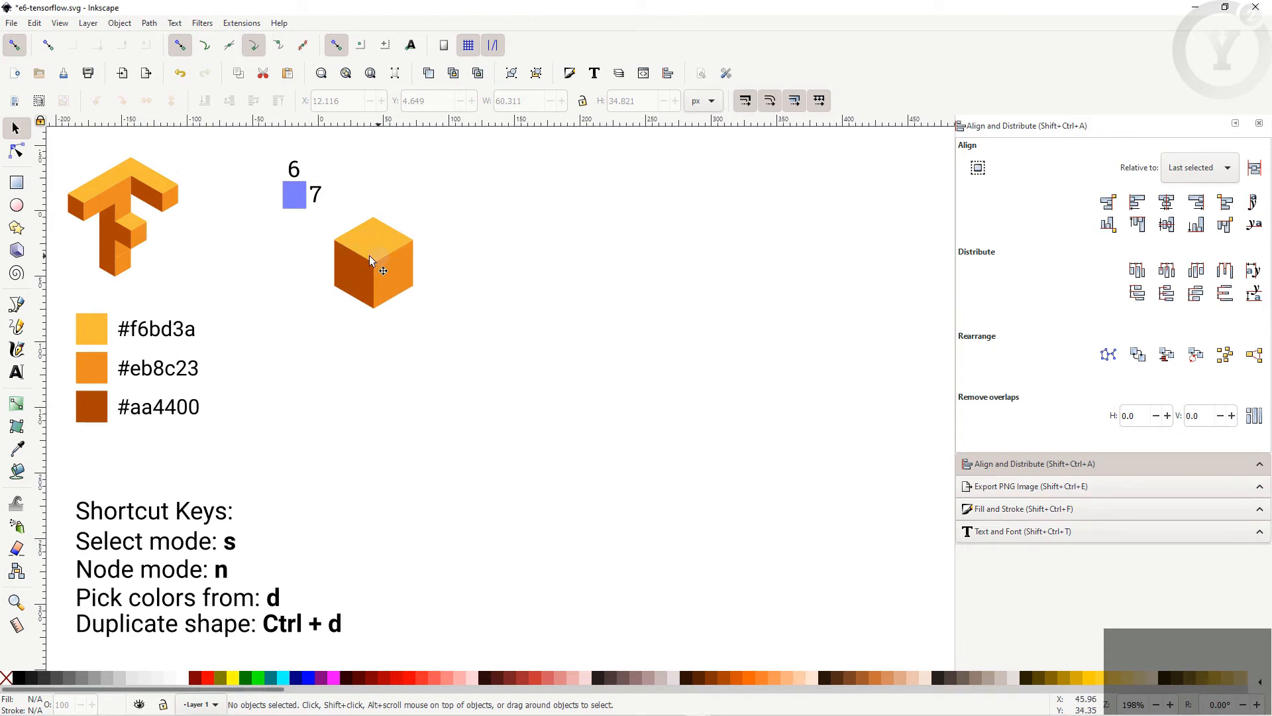
- Duplicate the orange face and move the copy straight up to cover the right half of the yellow top
left_click(400, 284)
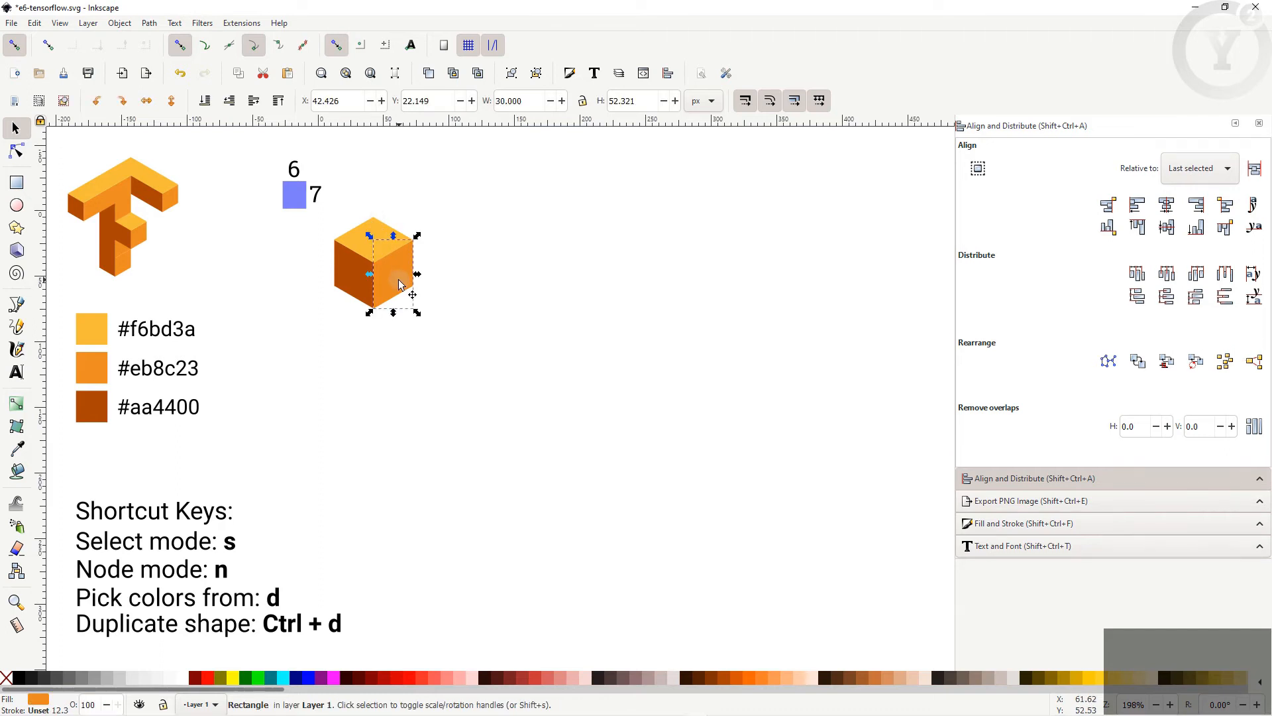
key("ctrl")
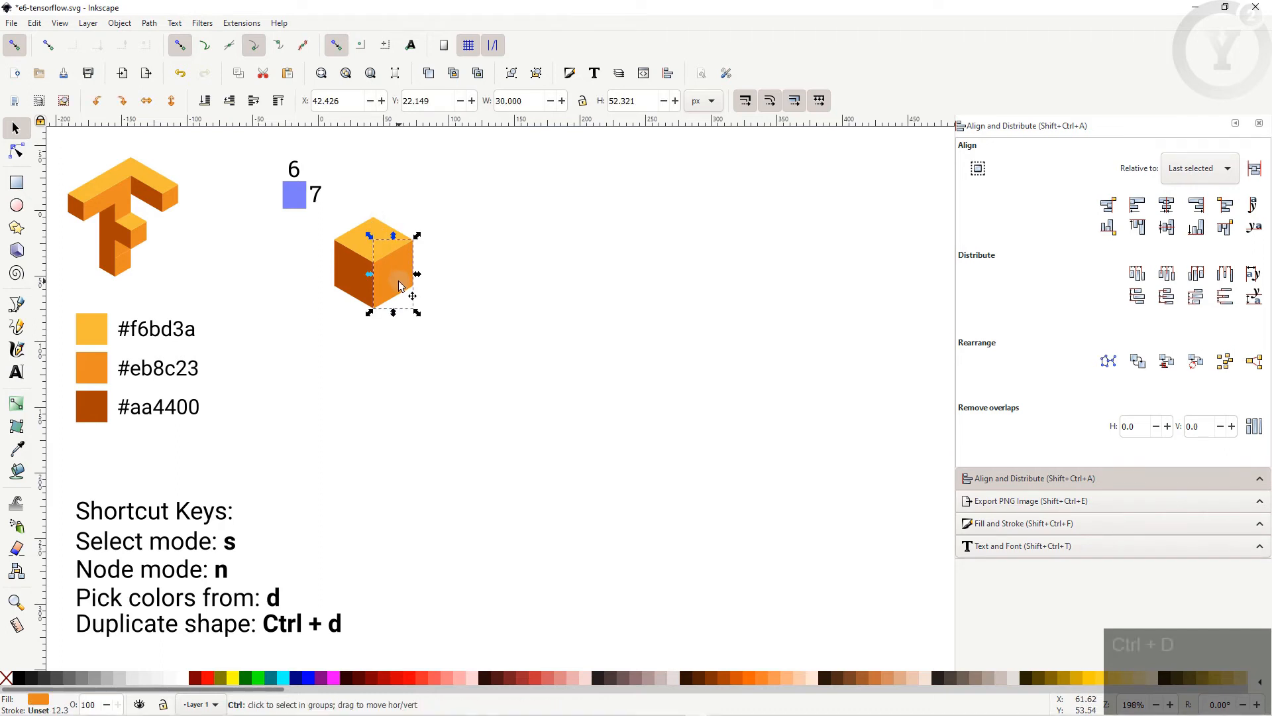
key("ctrl+d")
left_click_drag(400, 286, 403, 244)
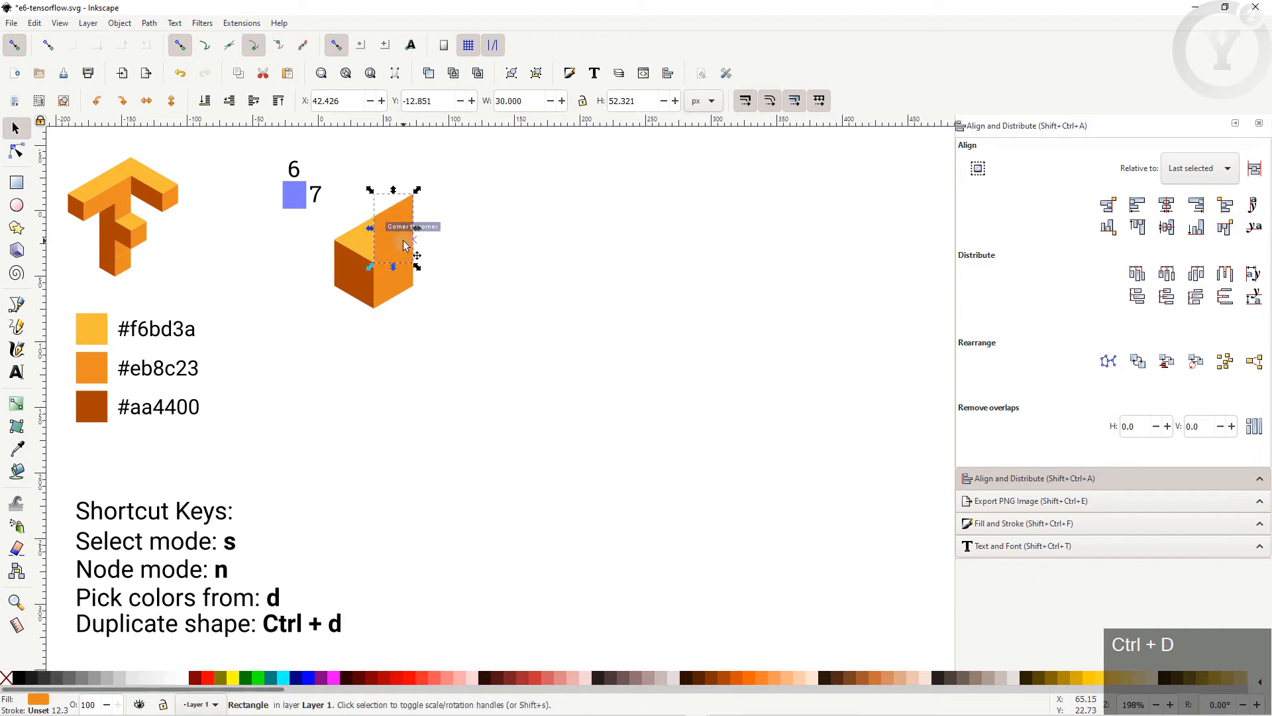
- Subtract the raised orange copy from the yellow top face with a Difference operation, keeping only its left half
left_click(352, 242, "shift")
left_click(149, 24)
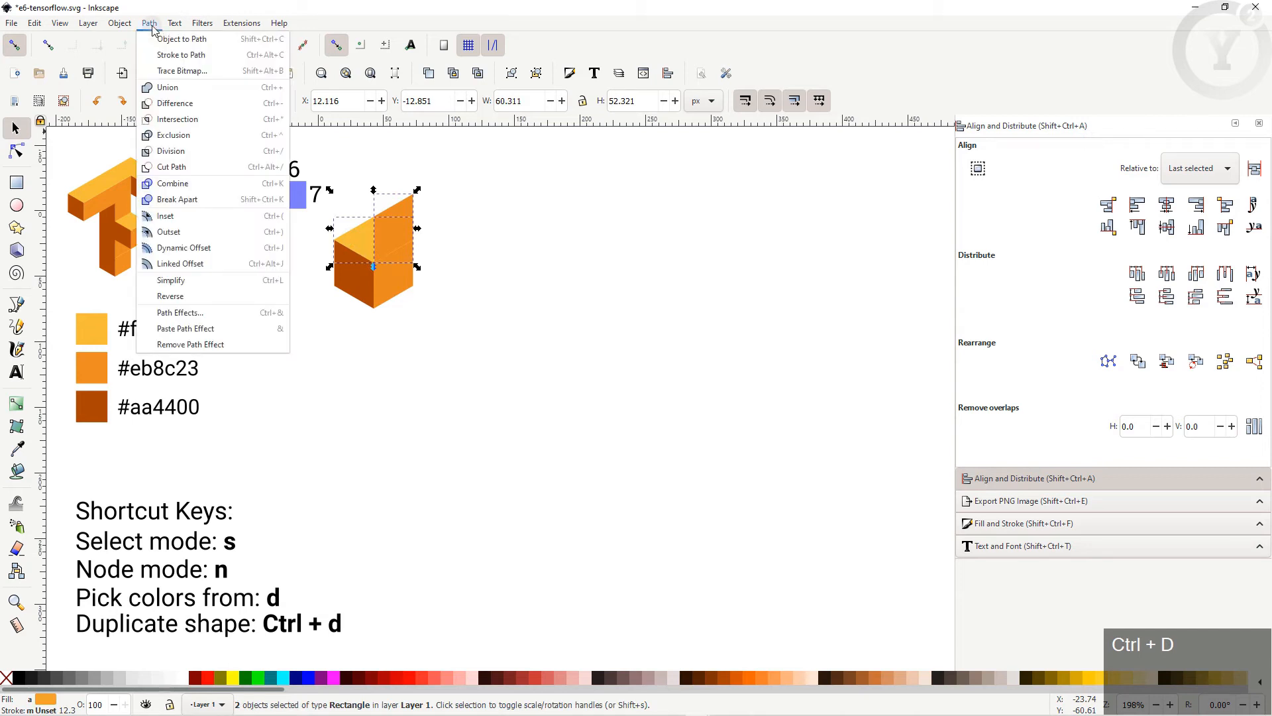
left_click(165, 104)
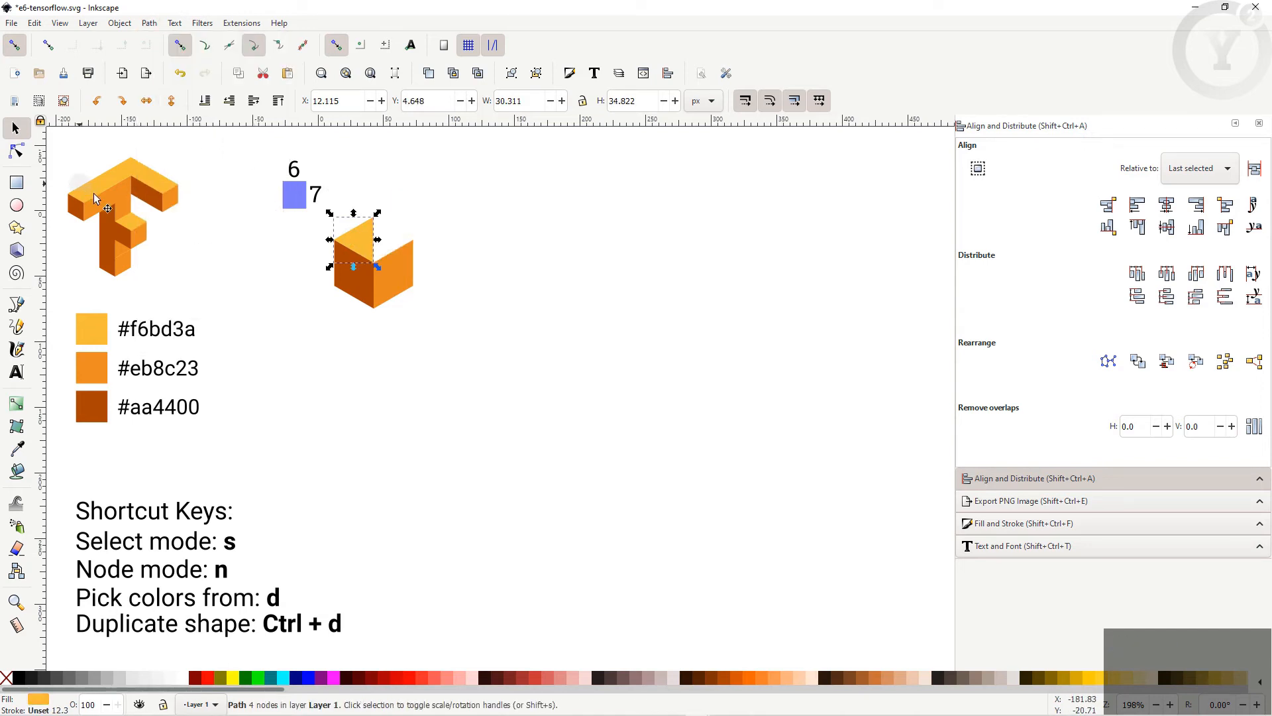
left_click(81, 182)
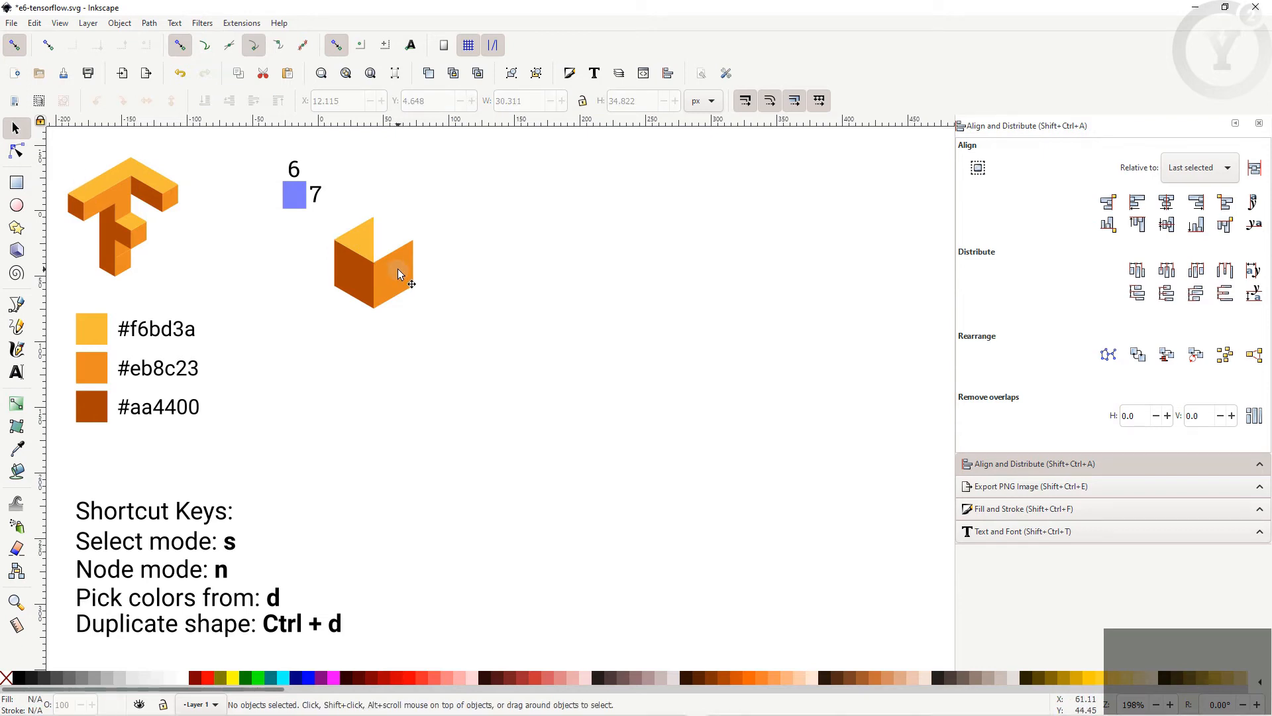
- Duplicate the orange face twice and line up the copies diagonally up to the right, forming a three-face strip
left_click(398, 273)
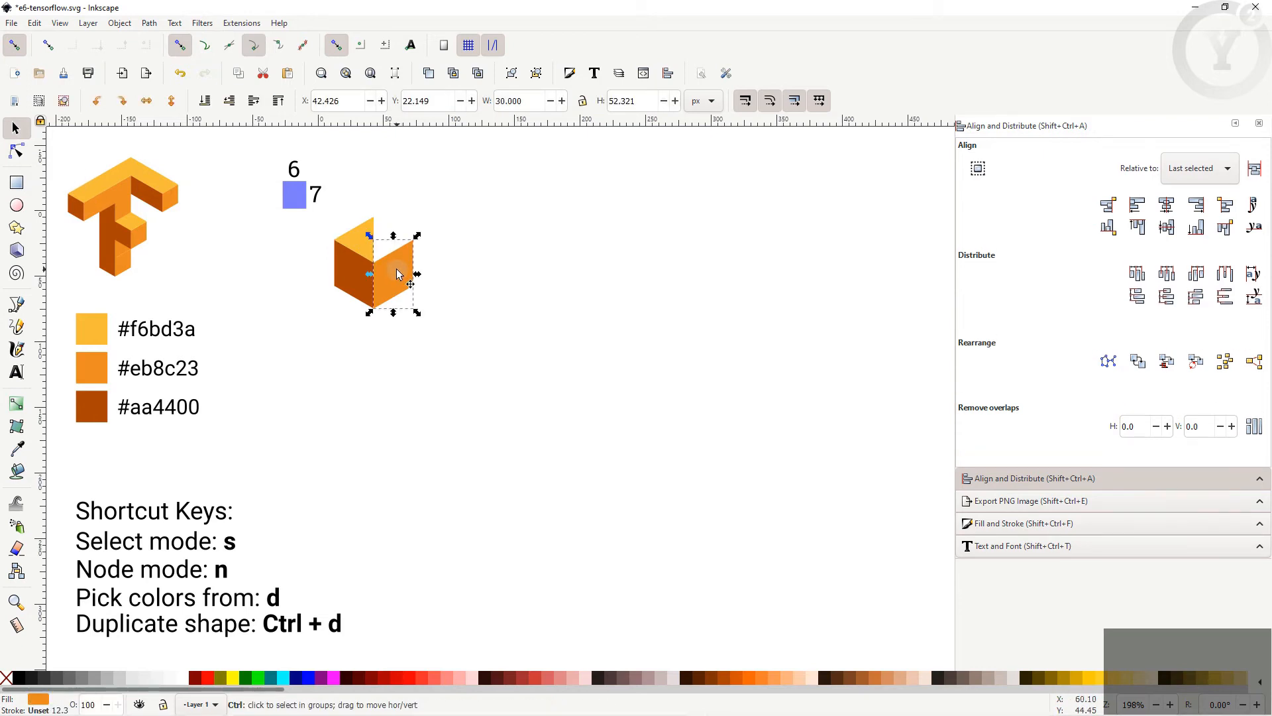
key("ctrl+d")
left_click_drag(398, 274, 468, 233)
key("ctrl+d")
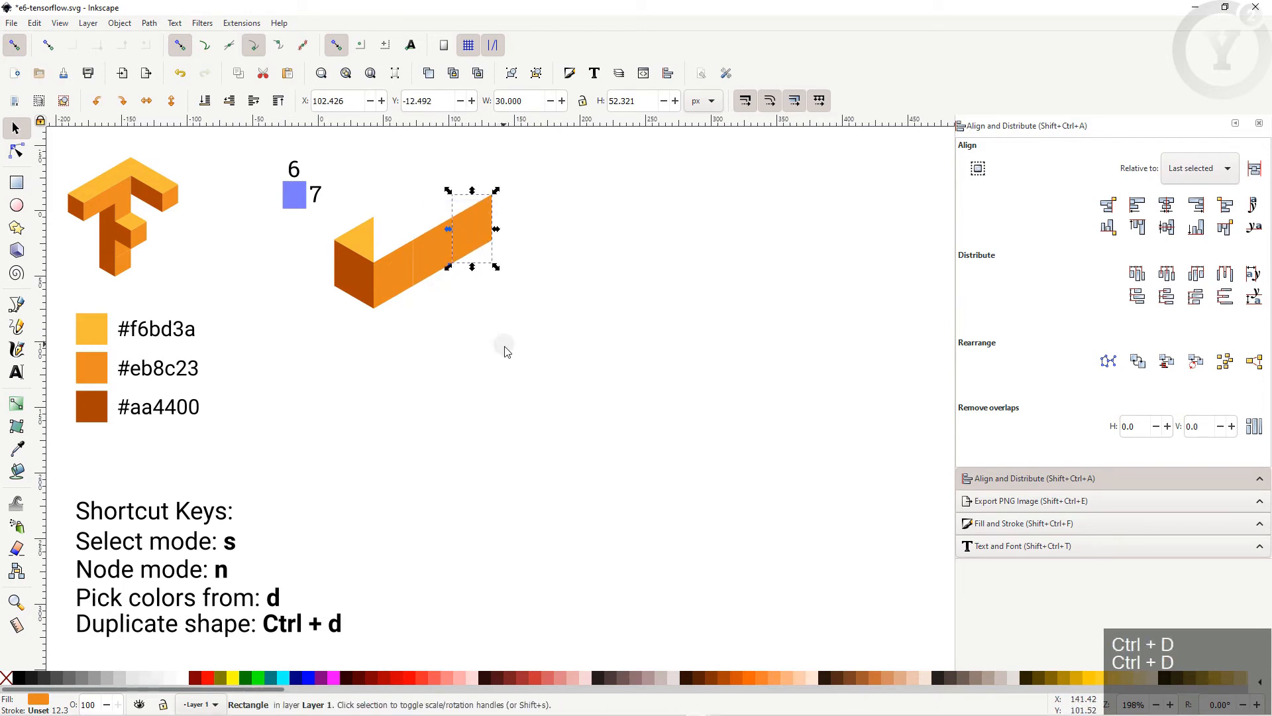
- Stack a copy of the orange strip directly above it, and attach a horizontally flipped copy of the arm's left three columns as the right arm
left_click_drag(506, 354, 356, 174)
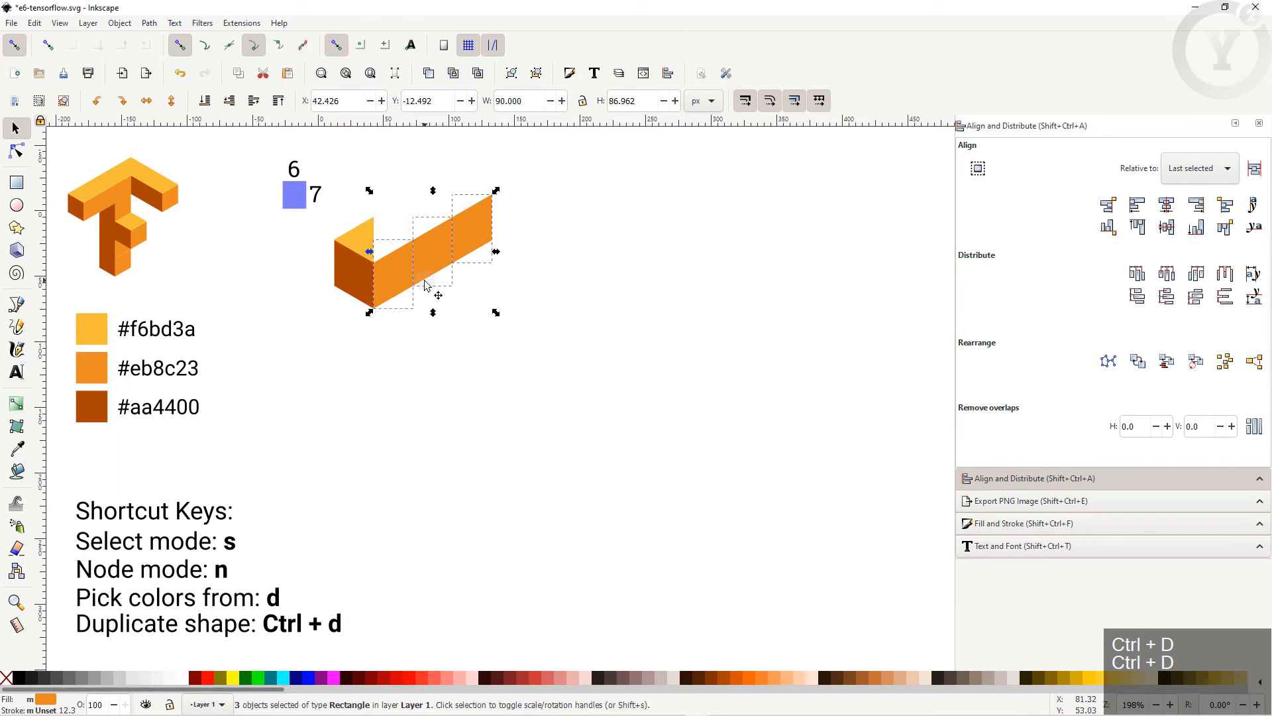
left_click_drag(431, 267, 431, 221)
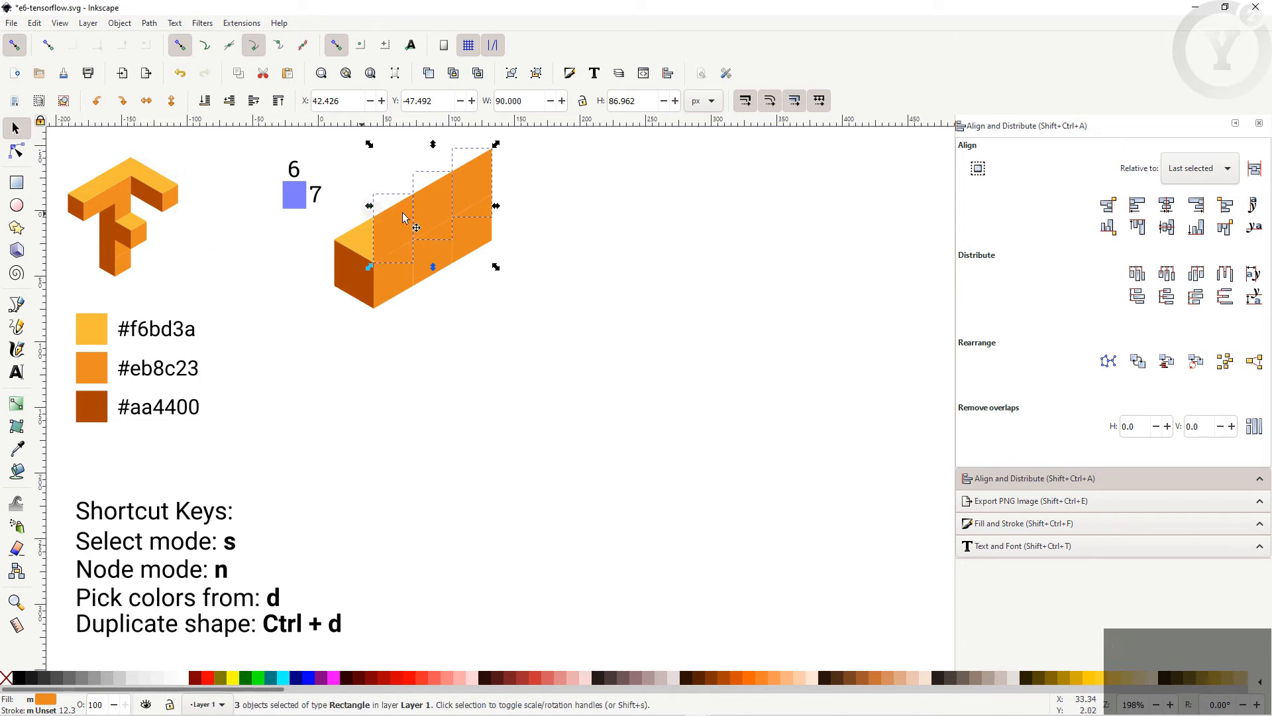
left_click(324, 159)
left_click_drag(324, 157, 472, 344)
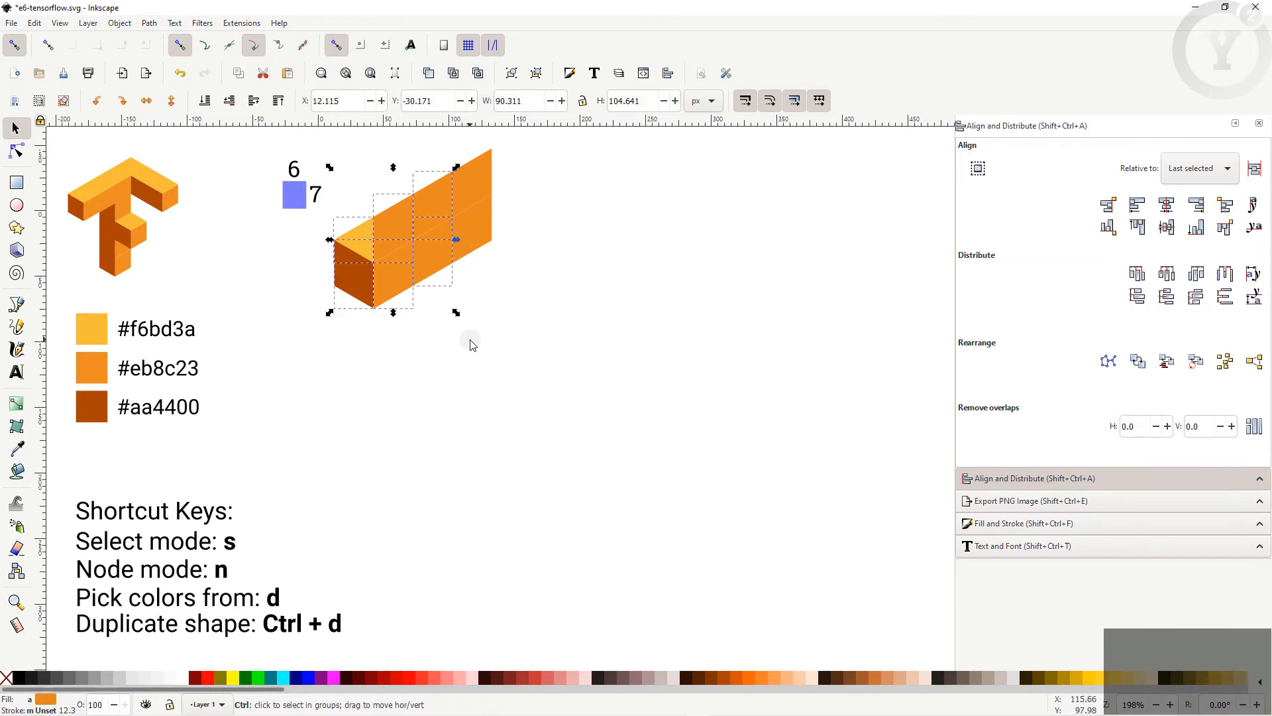
key("ctrl+d")
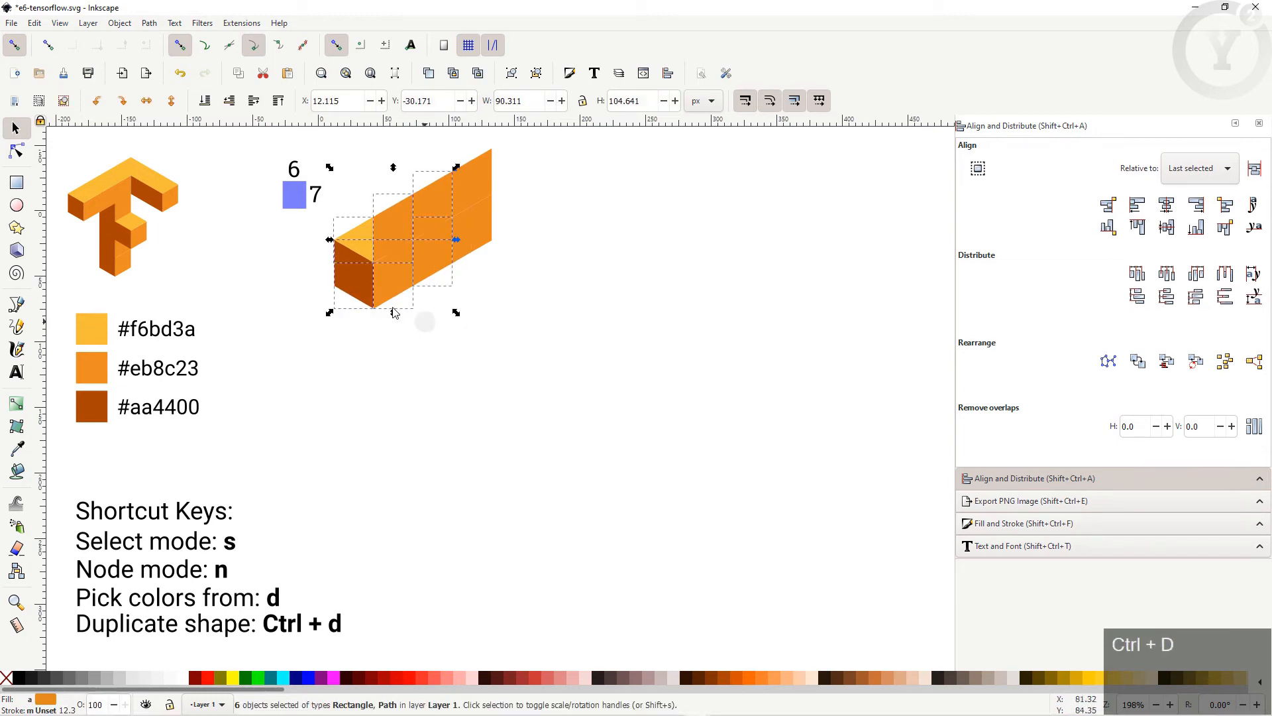
left_click(147, 102)
left_click_drag(364, 209, 515, 197)
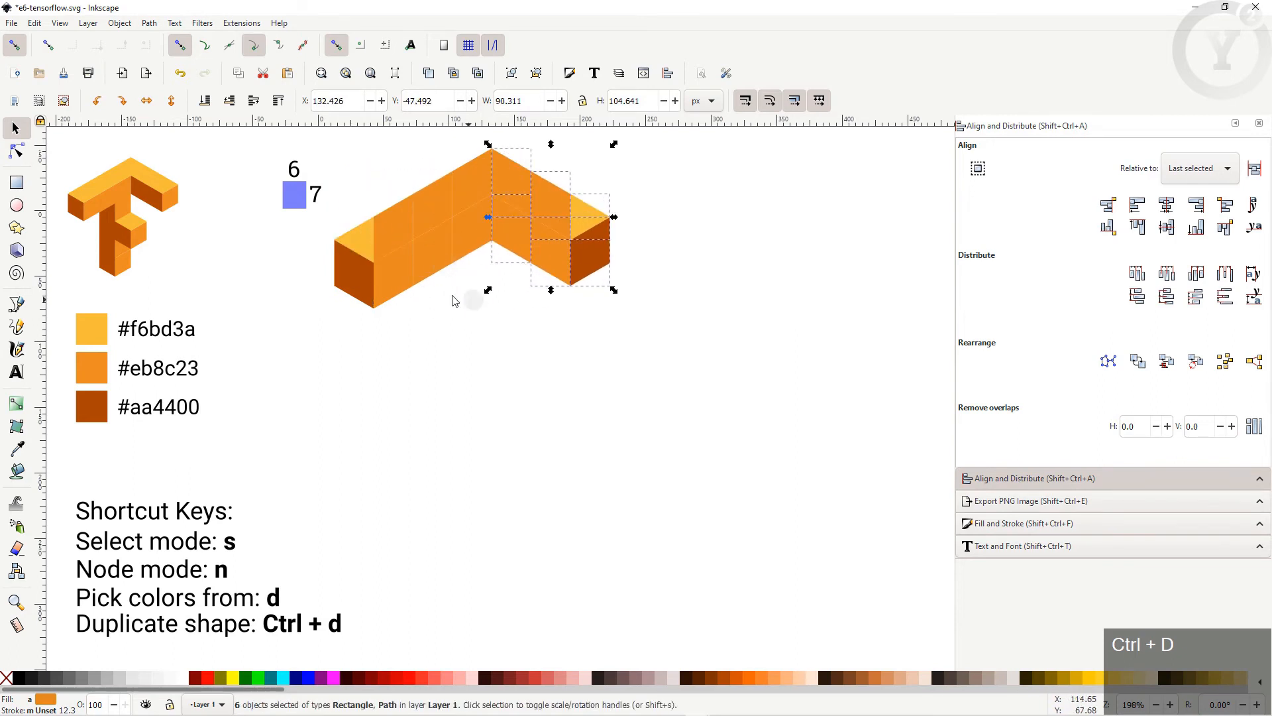
- Duplicate the two-face column at the left arm's peak end twice, stacking the copies straight down to form a vertical stem
left_click(447, 143)
left_click_drag(440, 137, 514, 264)
key("ctrl+d")
left_click_drag(482, 174, 483, 368)
key("ctrl+d")
left_click(519, 429)
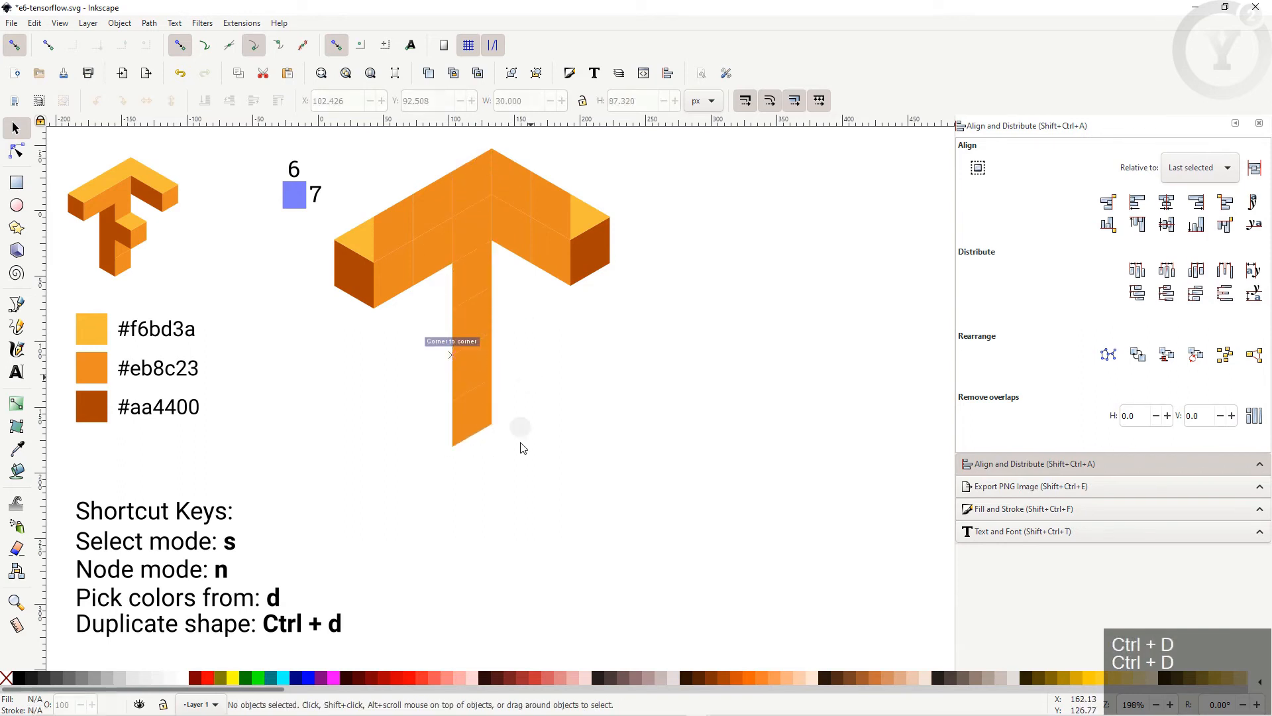
- Duplicate the stem's lower three faces, flip the copy horizontally and snap it against the stem's left edge
left_click_drag(517, 464, 431, 286)
key("ctrl+d")
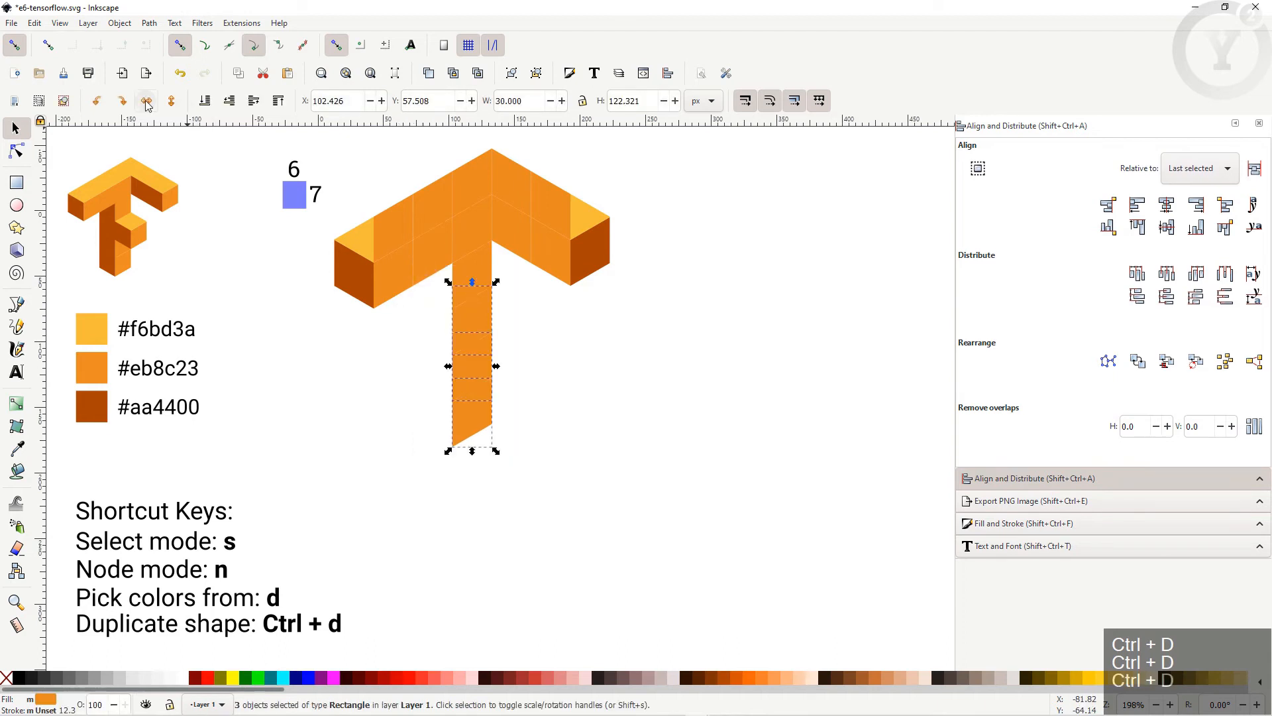
left_click_drag(475, 311, 432, 308)
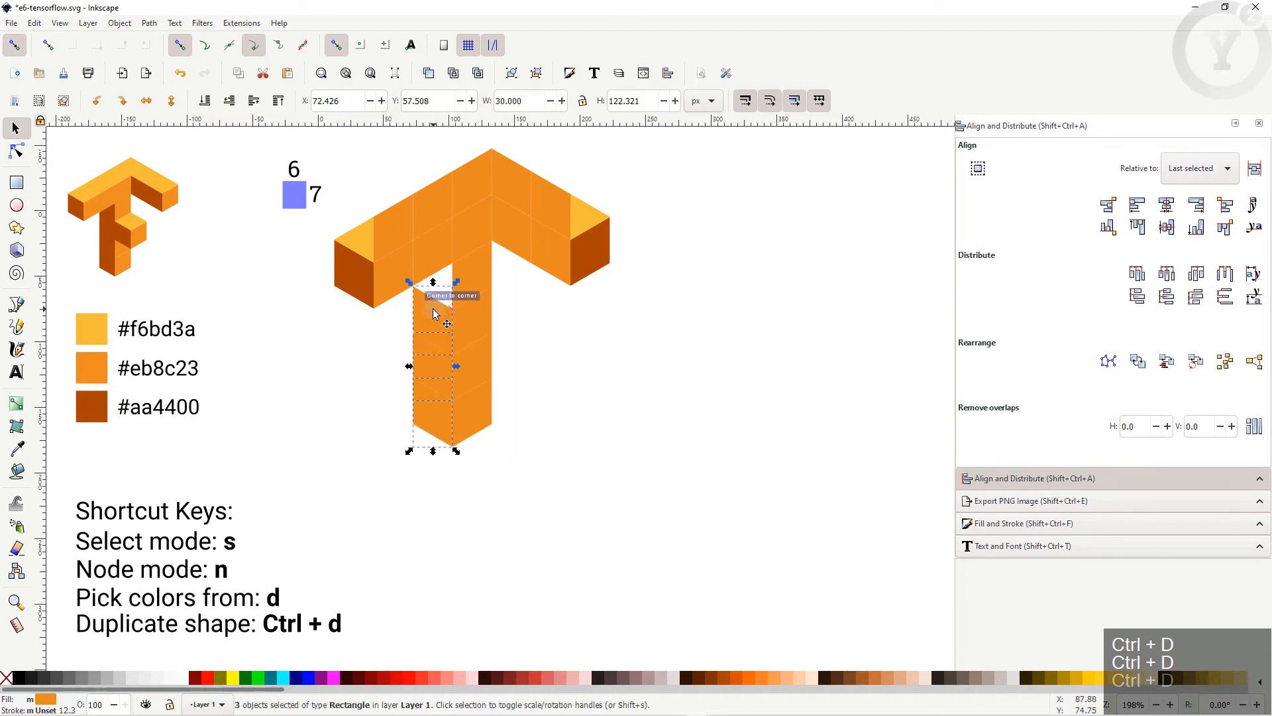
- Duplicate the left arm's yellow end piece and snap the copy into the gap above the stem's left side
left_click(358, 235)
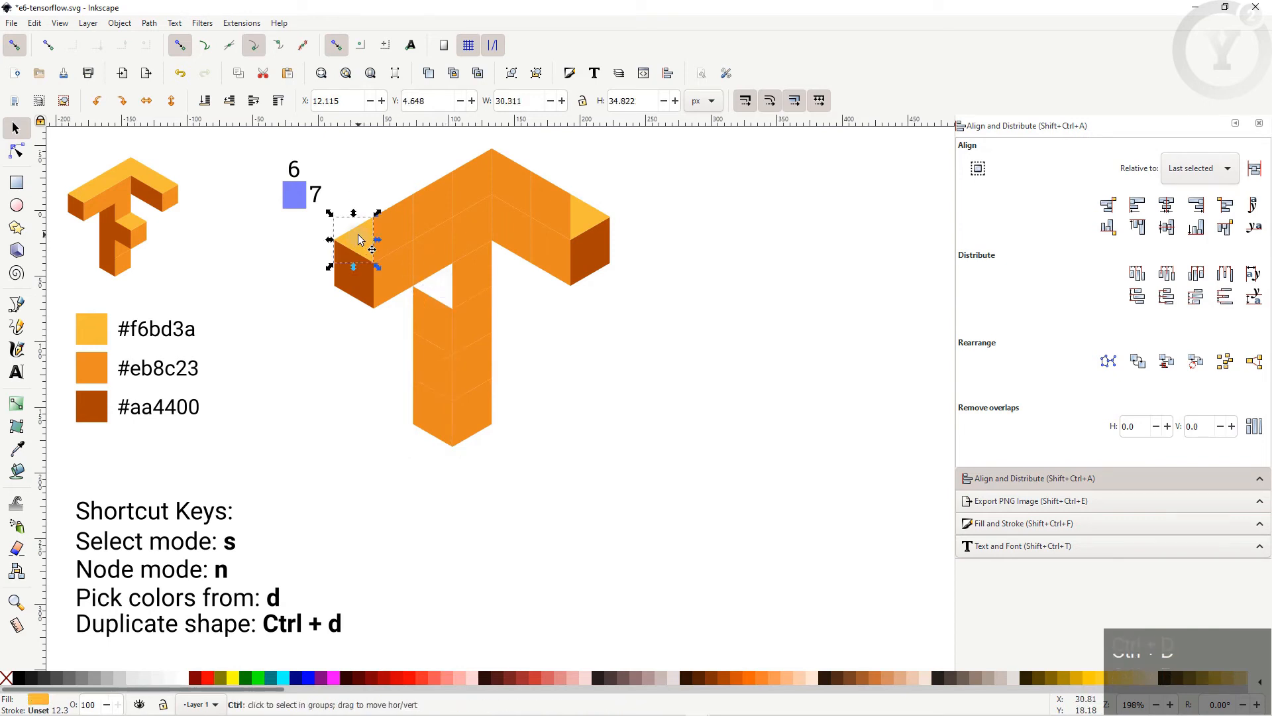
key("ctrl+d")
left_click_drag(358, 240, 437, 286)
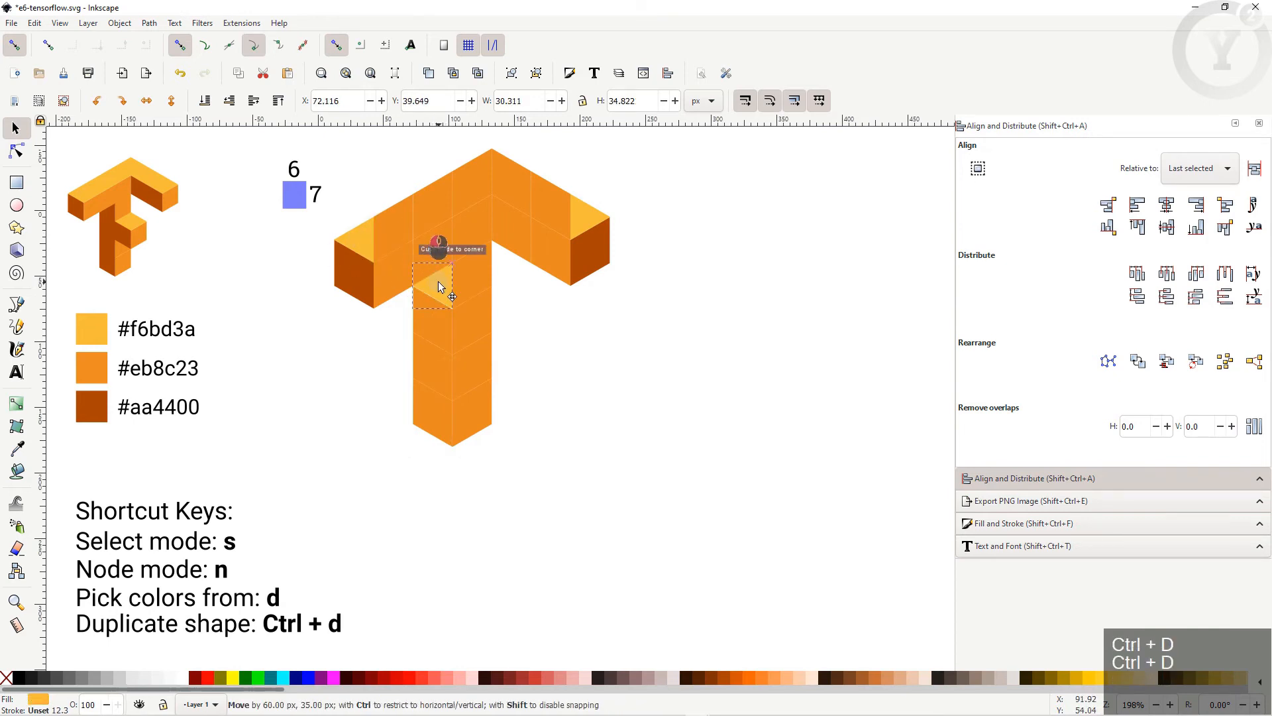
- Duplicate the upper-left stem face, move the copy diagonally down onto the stem's right side and recolour it with the dark #aa4400
left_click(432, 331)
key("ctrl+d")
left_click_drag(430, 316, 464, 335)
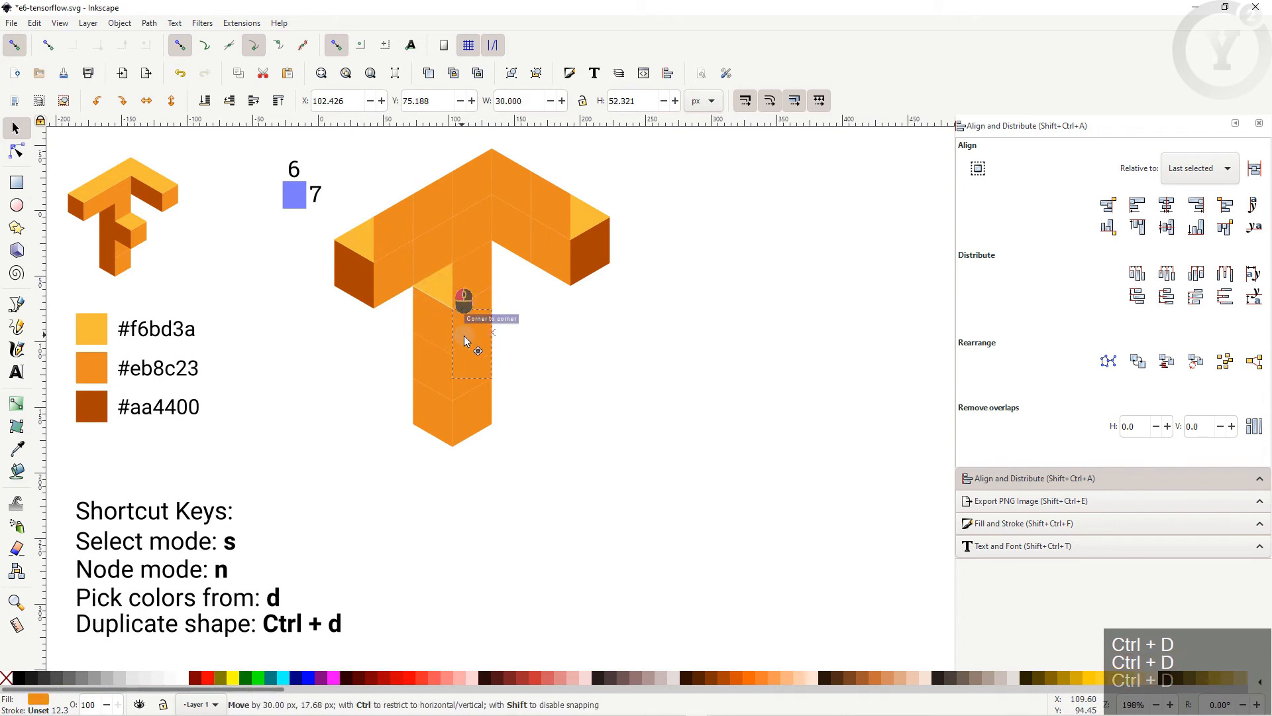
key("d")
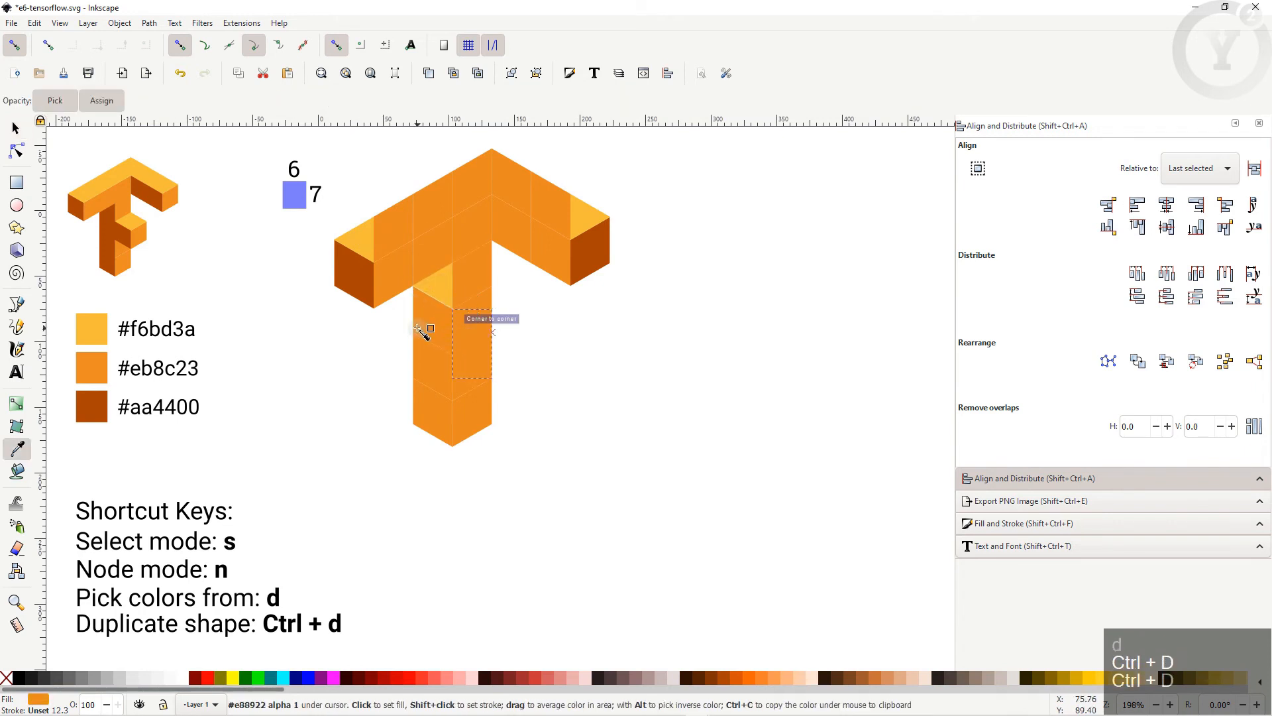
left_click(351, 275)
key("s")
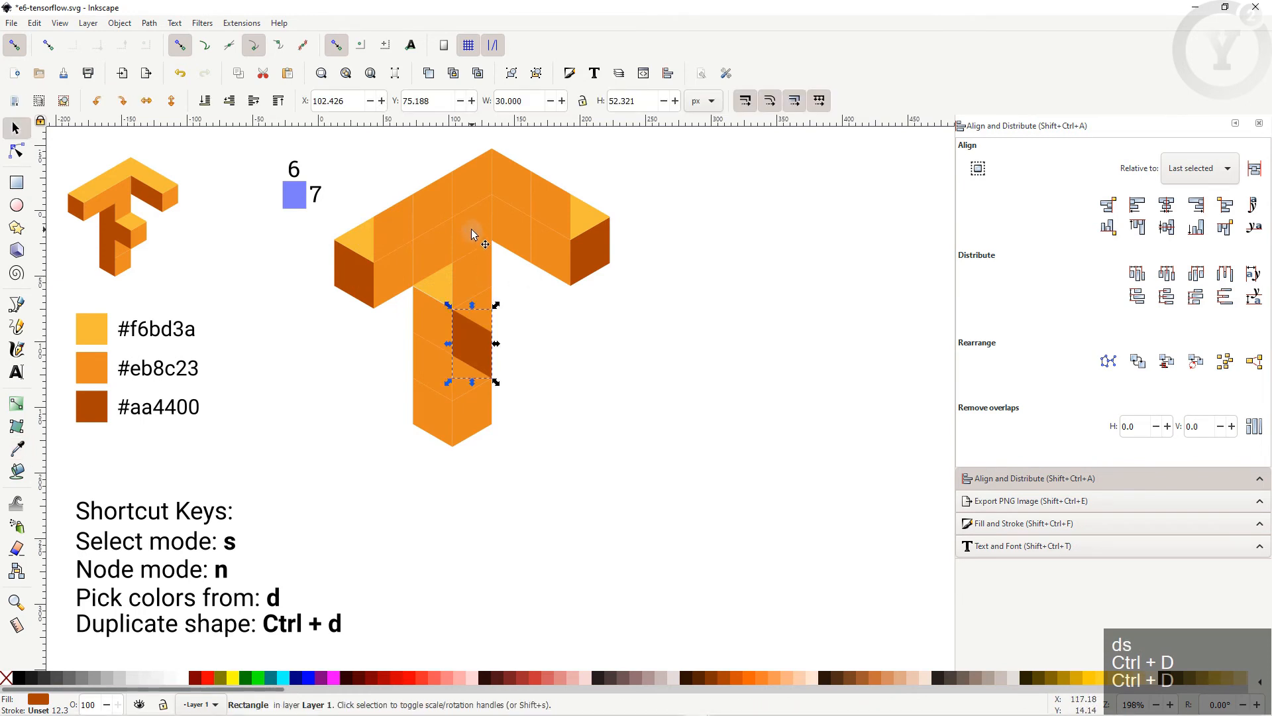
- Duplicate the orange stem face just below the arms and snap the copy beside the dark face as the small cube's right side
left_click(479, 273)
key("ctrl+d")
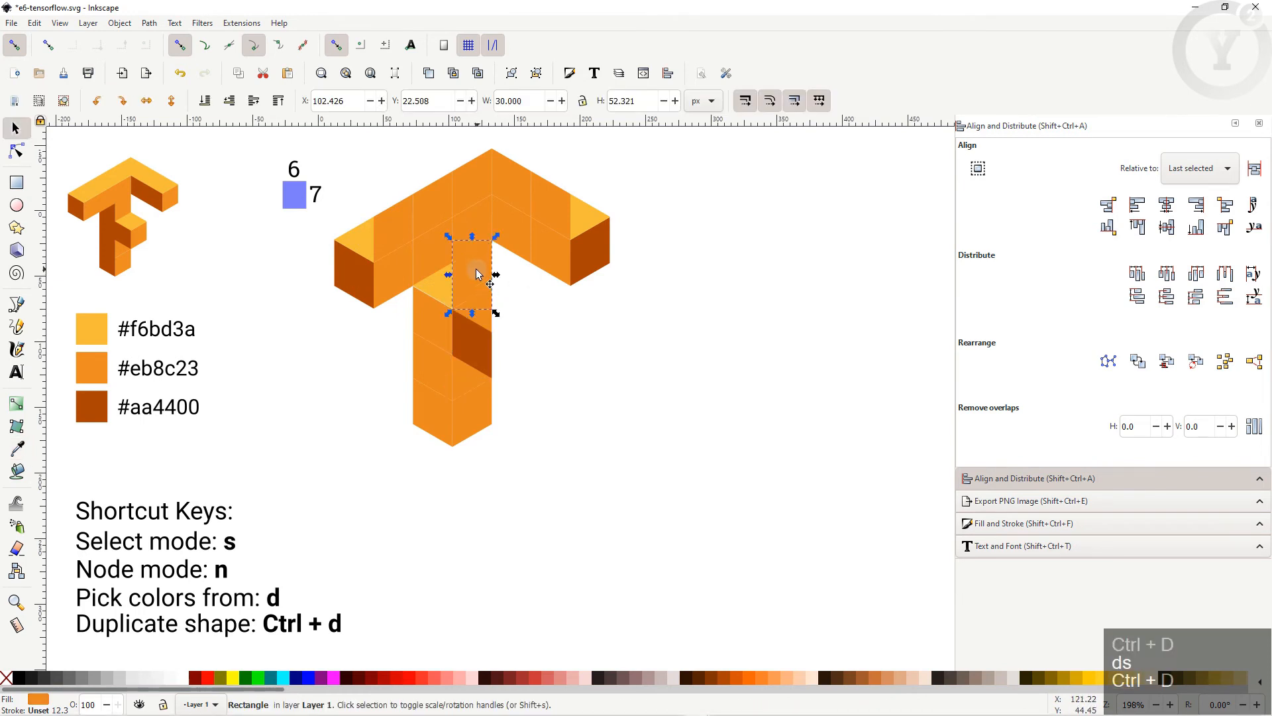
left_click_drag(479, 273, 519, 340)
- Duplicate the yellow end pieces of the arms and fit the copies together as the small cube's top face
left_click(597, 219)
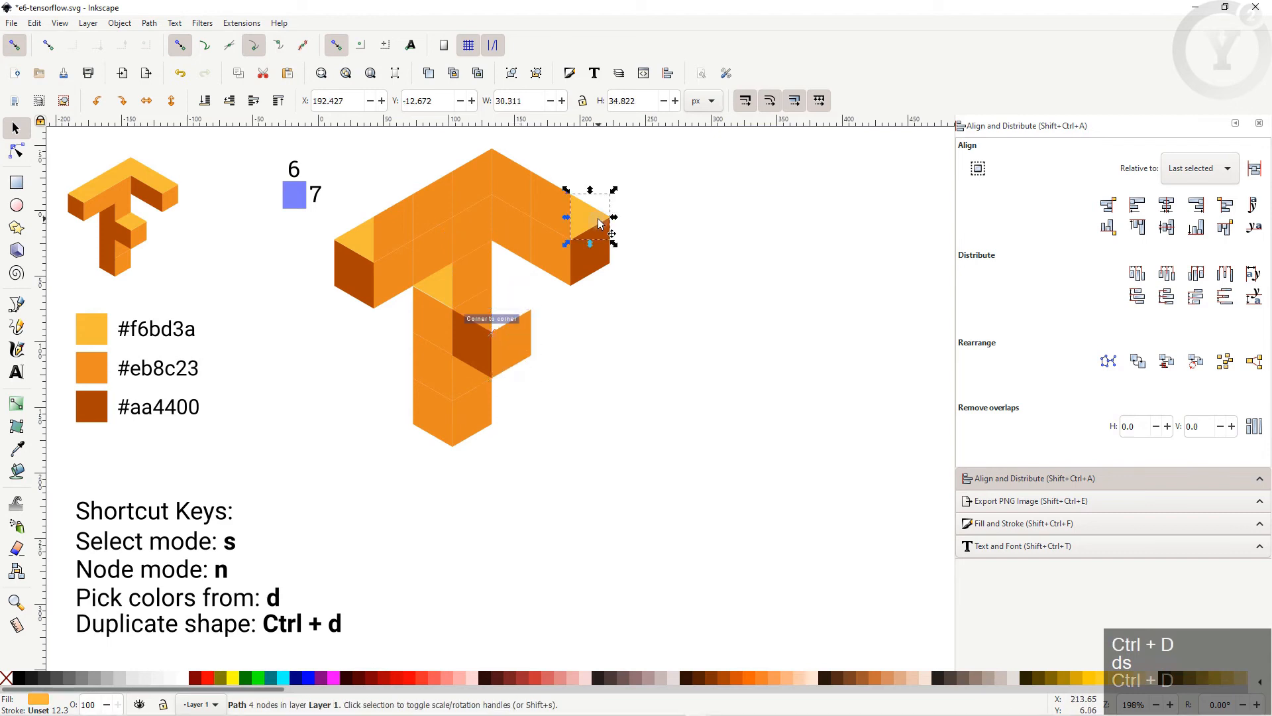
key("ctrl+d")
left_click_drag(598, 220, 477, 313)
key("ctrl+d")
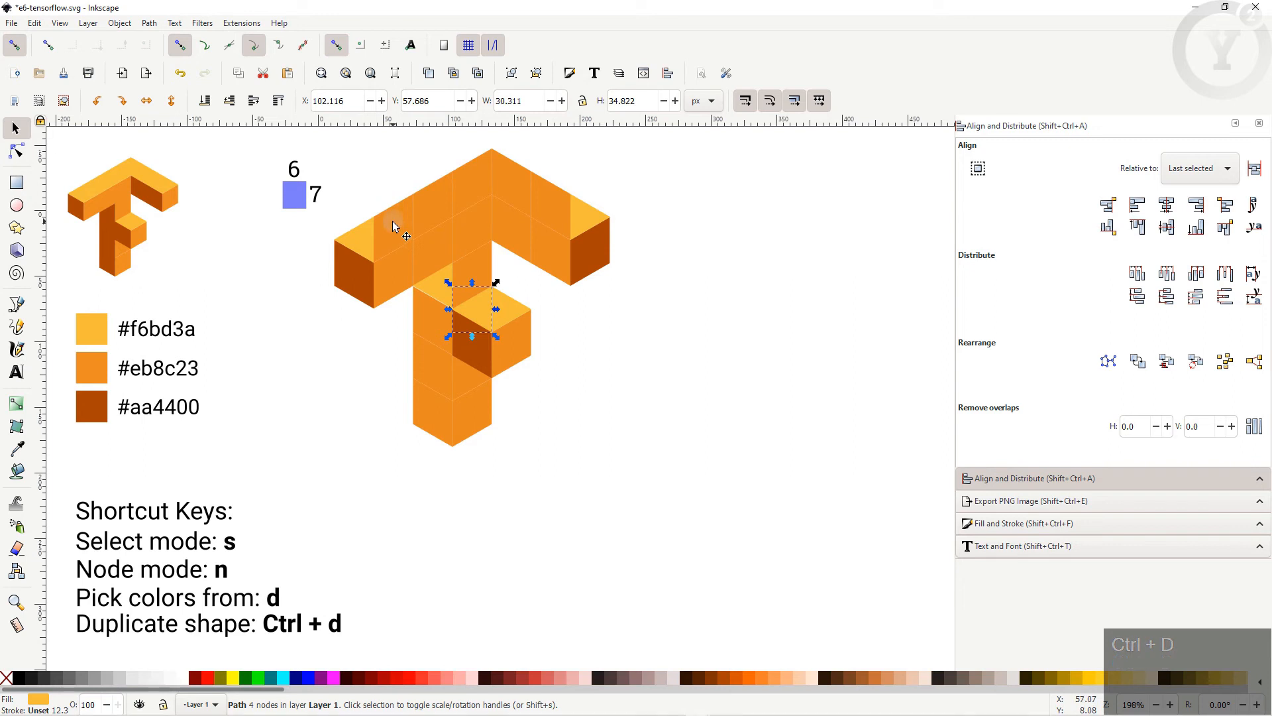
- Recolour the five orange top faces along both arms with the yellow #f6bd3a sampled from the reference logo
left_click(394, 222)
left_click(444, 199, "shift")
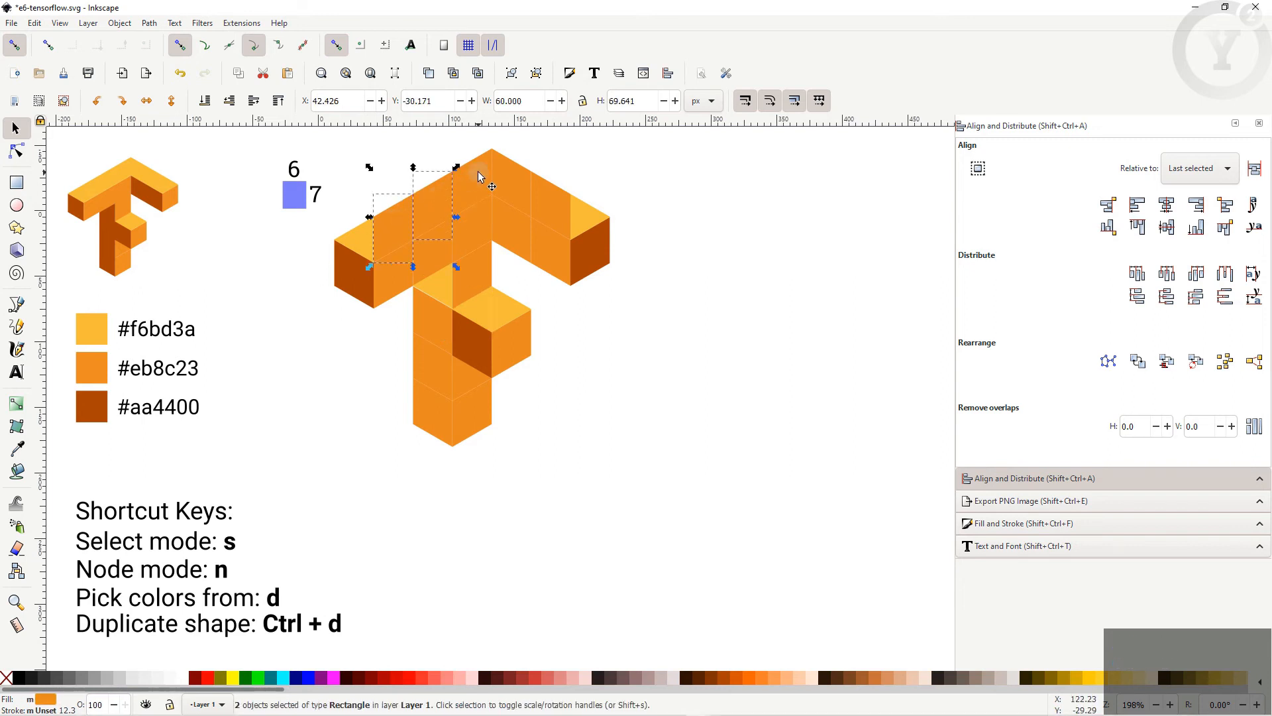
left_click(479, 171, "shift")
left_click(520, 181, "shift")
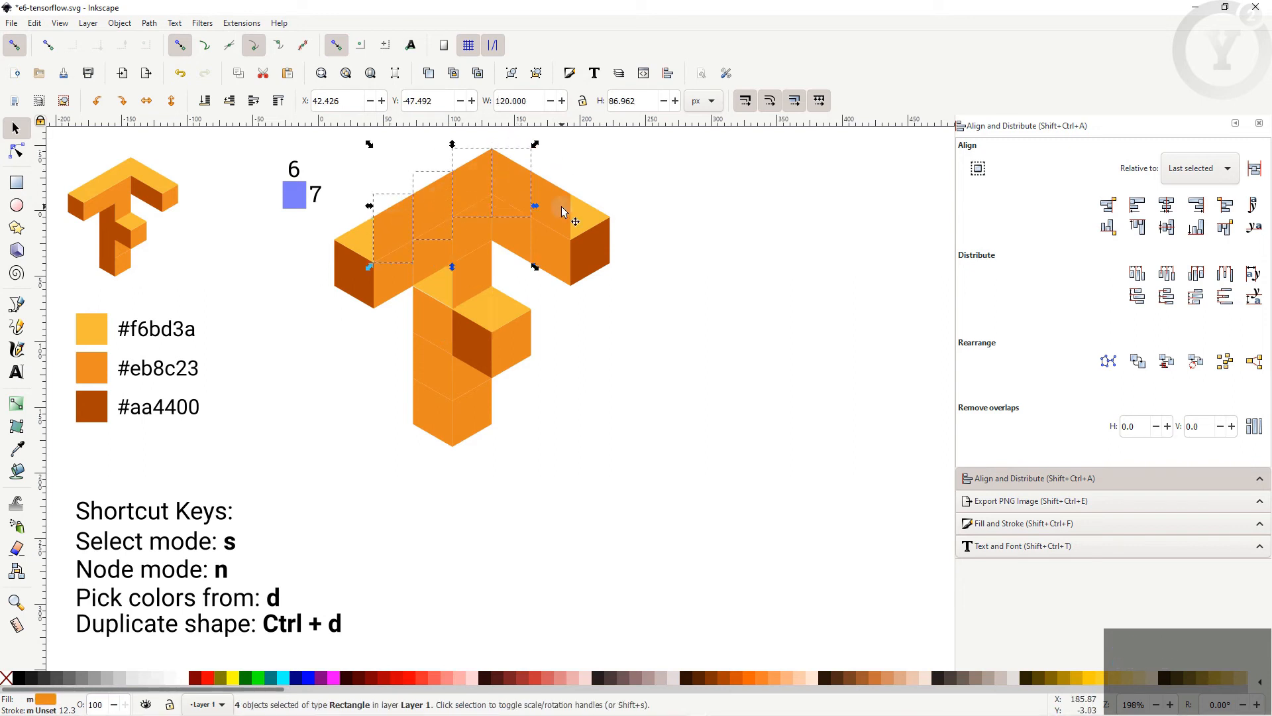
left_click(562, 206, "shift")
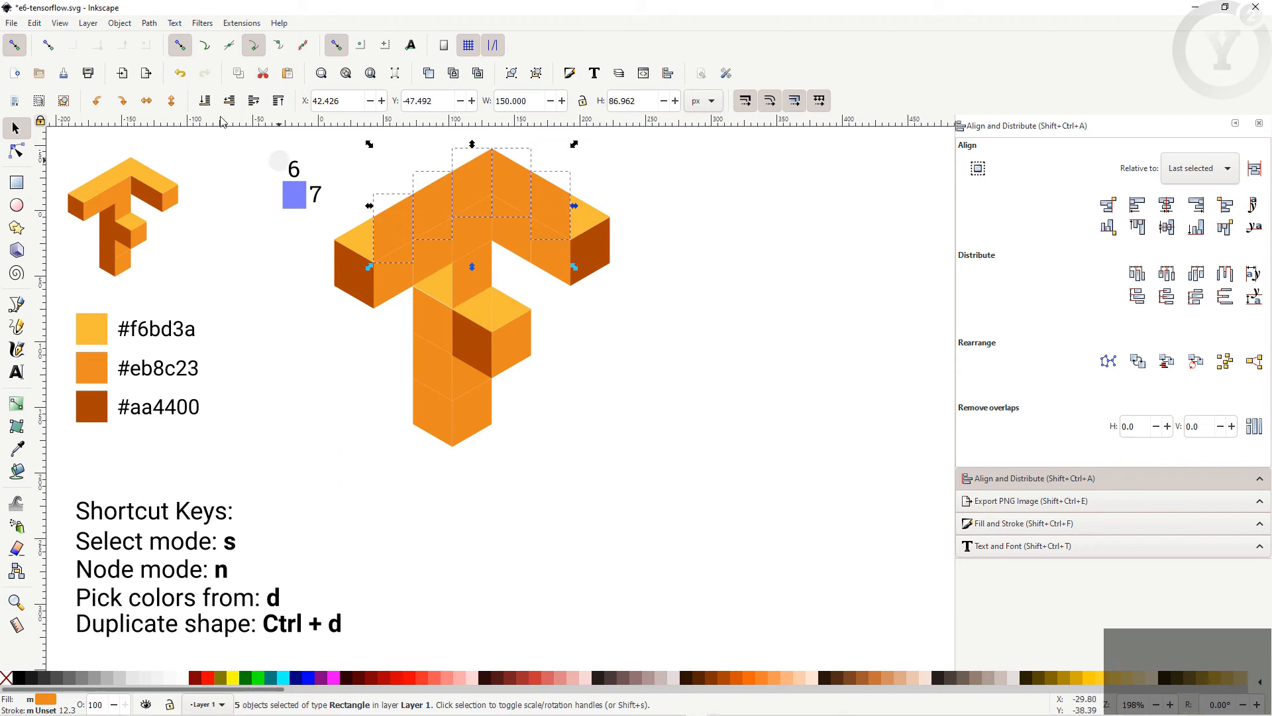
key("d")
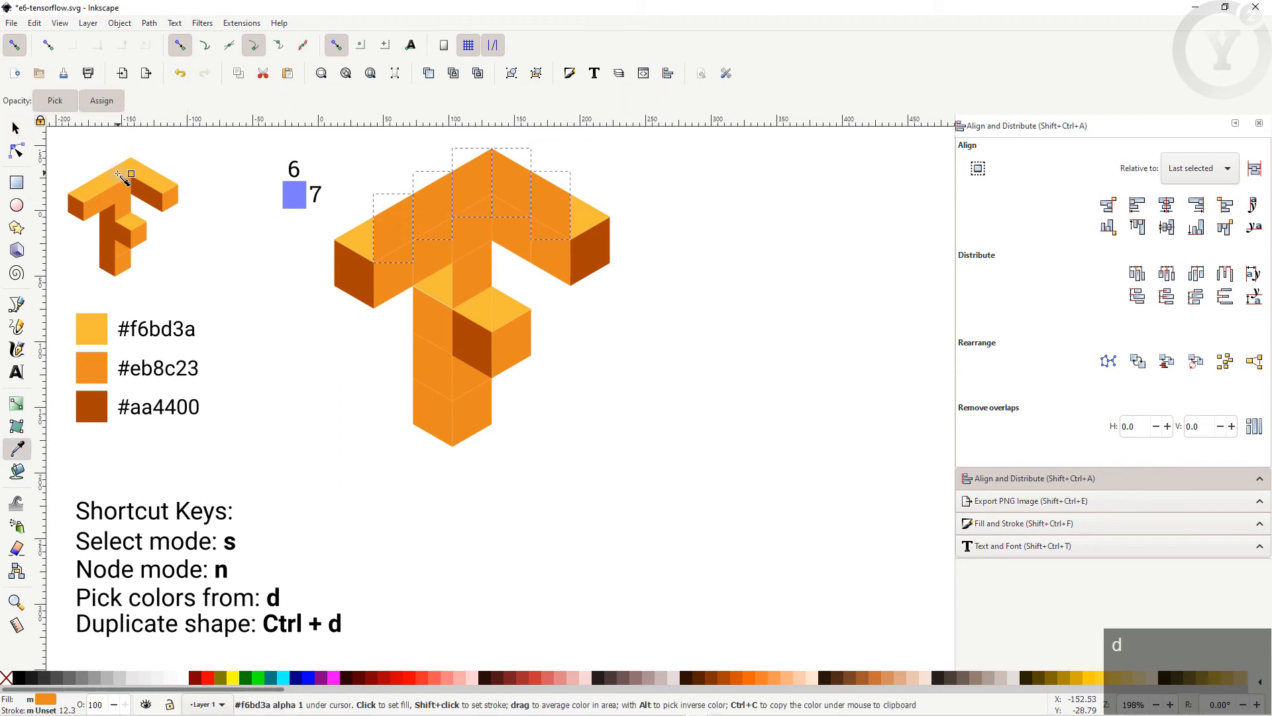
left_click(122, 178)
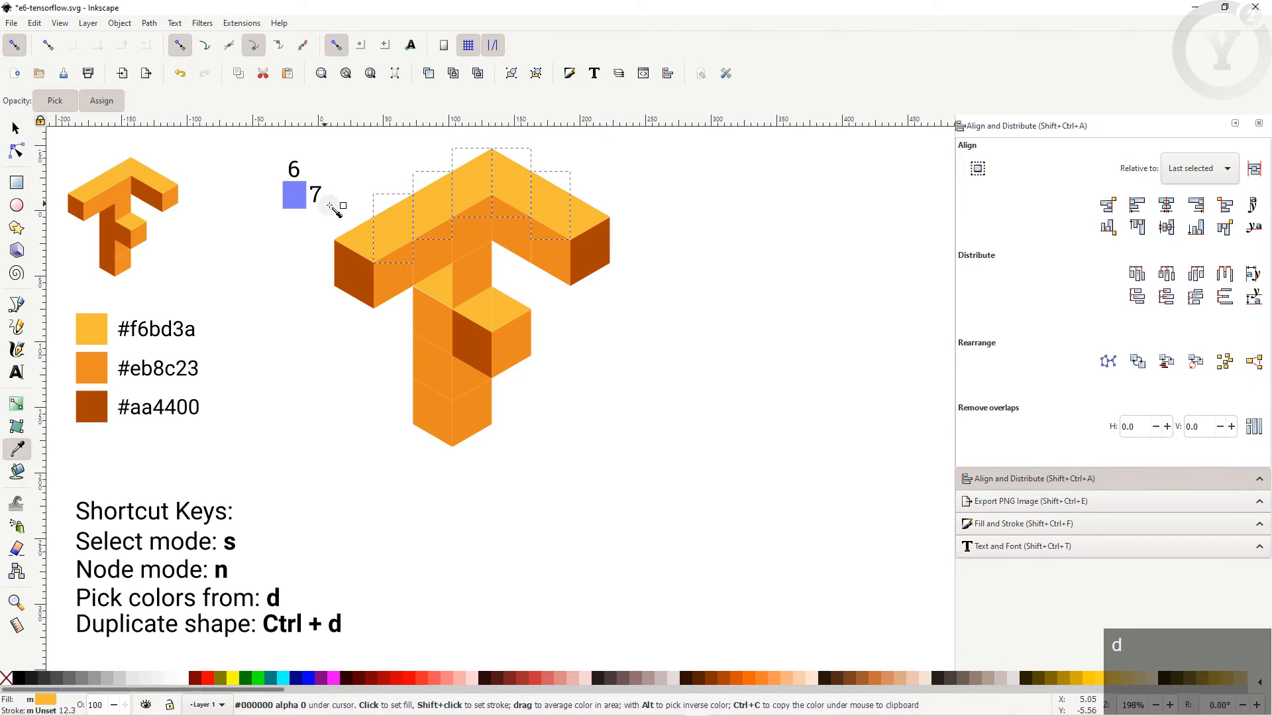
key("s")
- Recolour the two orange faces on the inner side of the right arm with the dark #aa4400
left_click(517, 248)
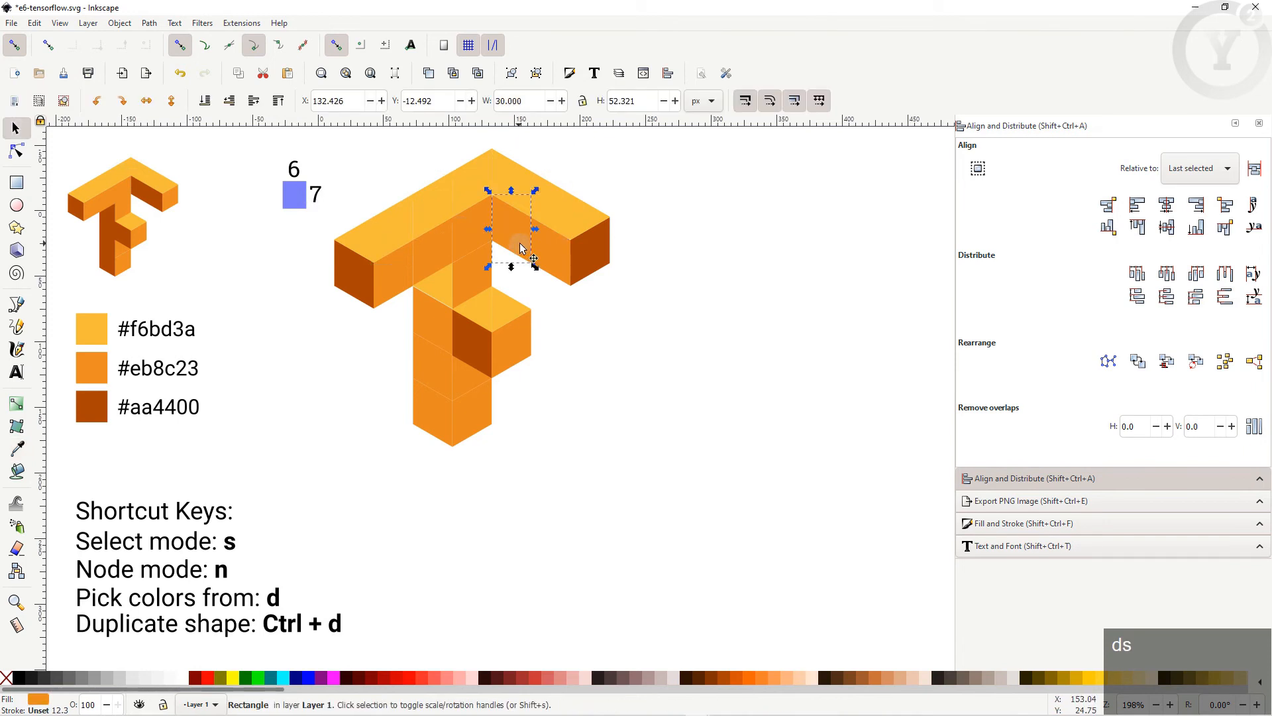
left_click(558, 257, "shift")
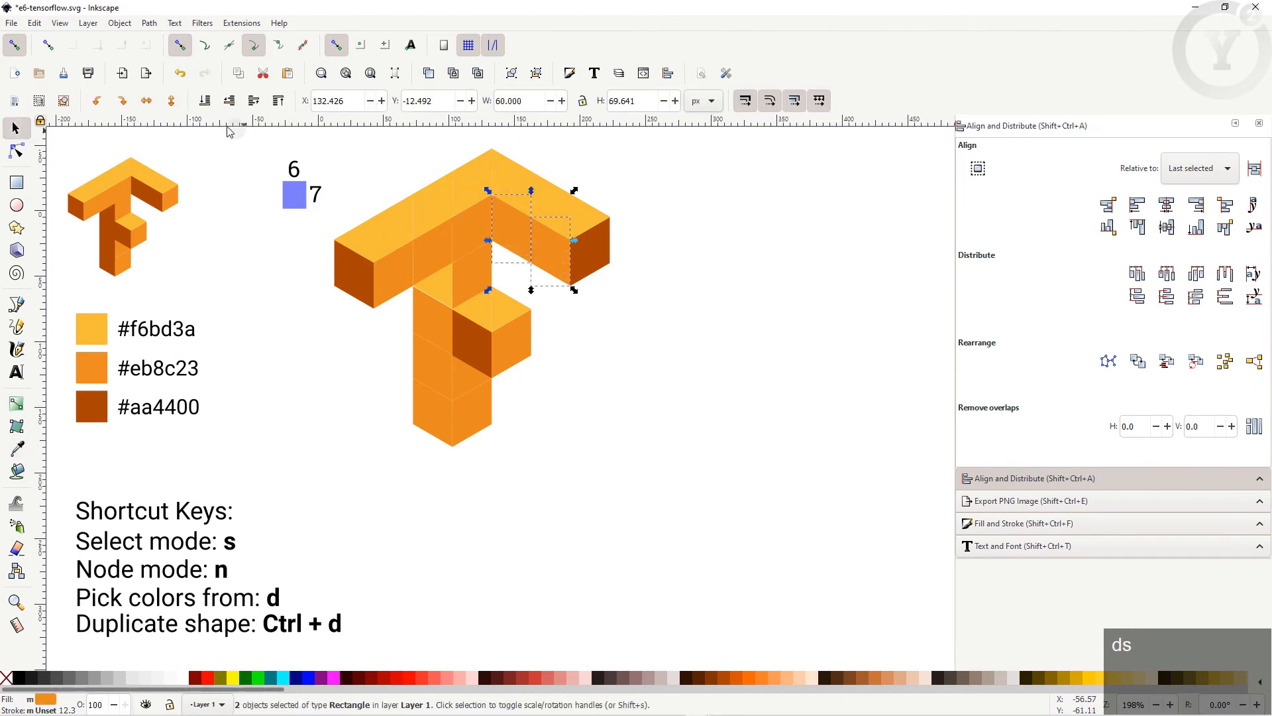
key("d")
left_click(601, 247)
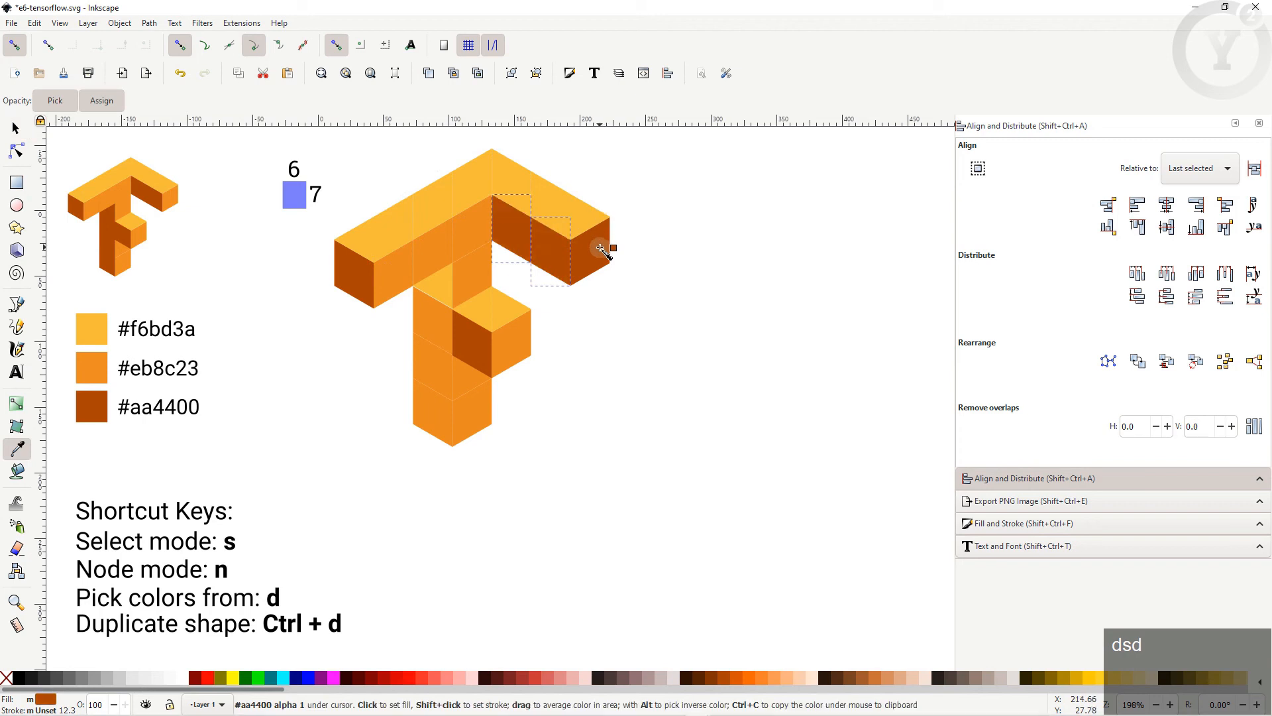
key("s")
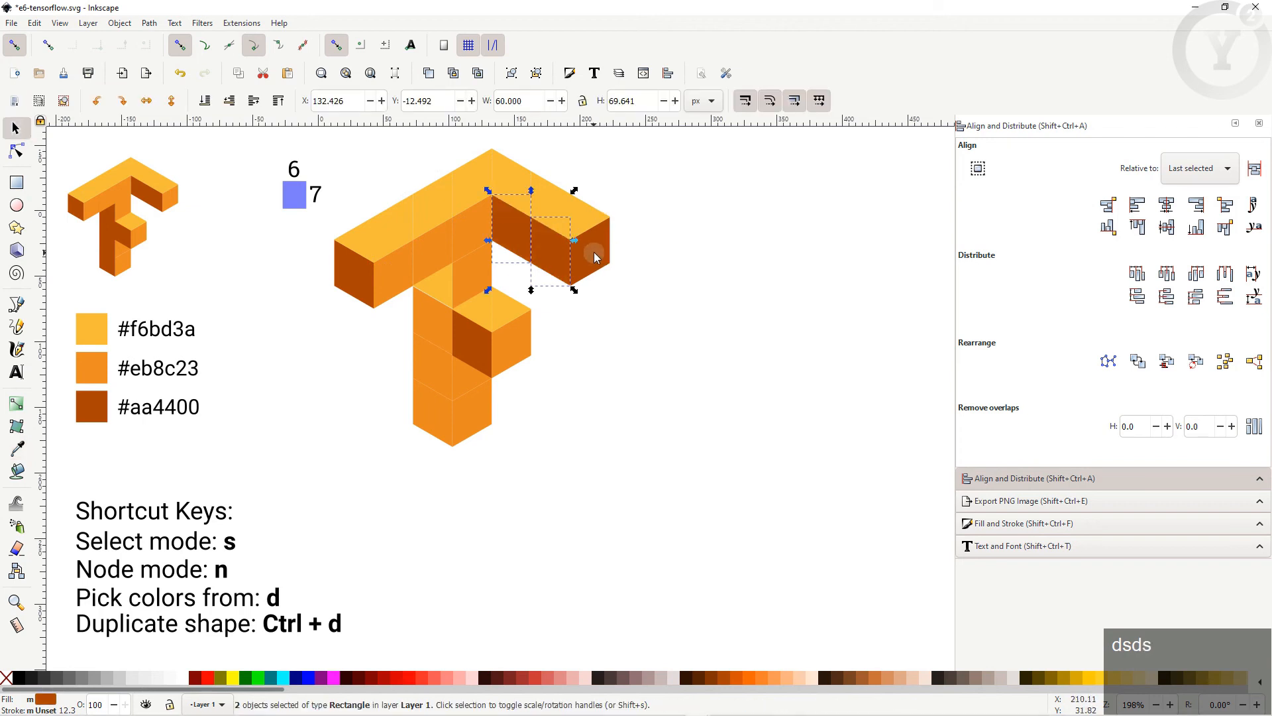
- Recolour the three orange faces on the stem's left side with the dark #aa4400
left_click(429, 319)
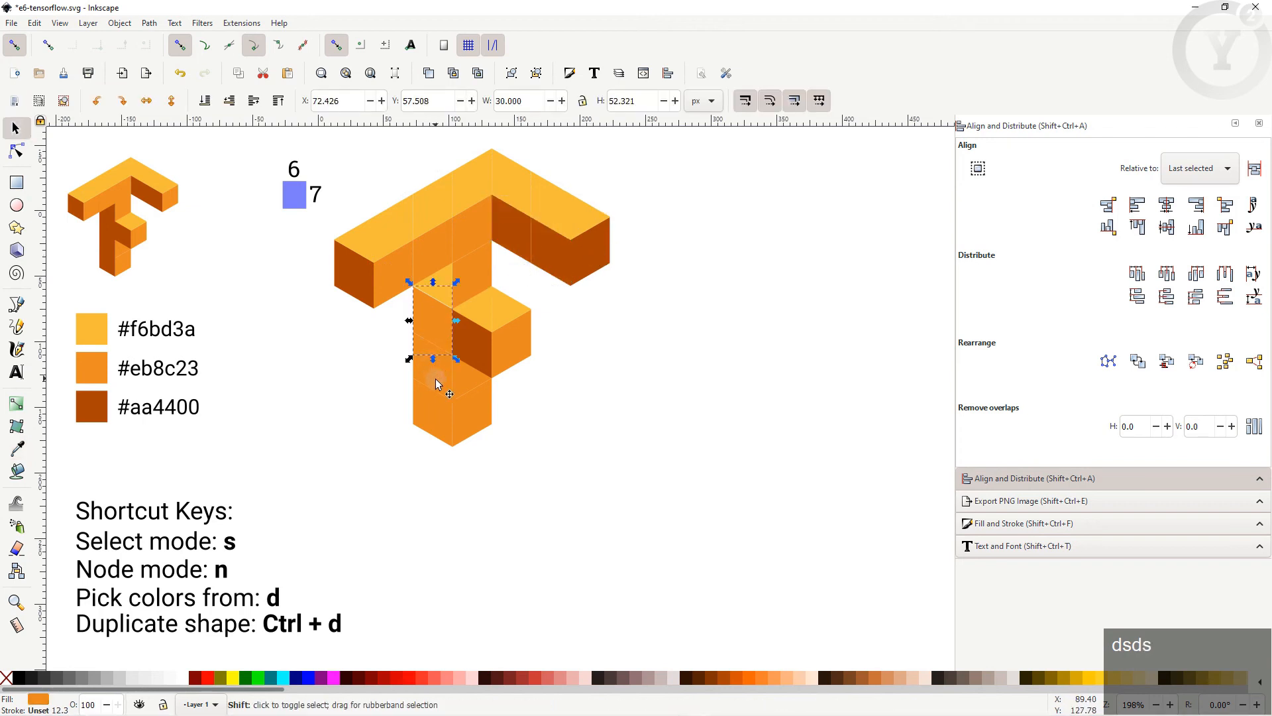
left_click(436, 396, "shift")
key("d")
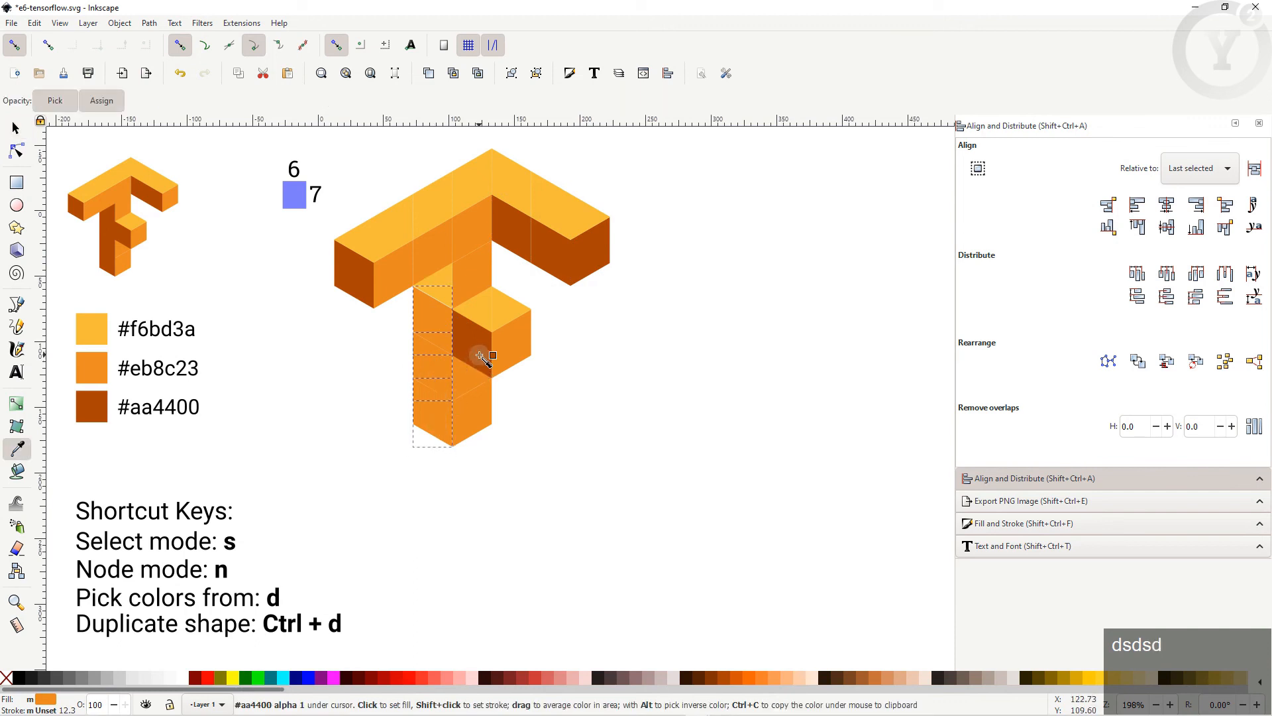
left_click(479, 350)
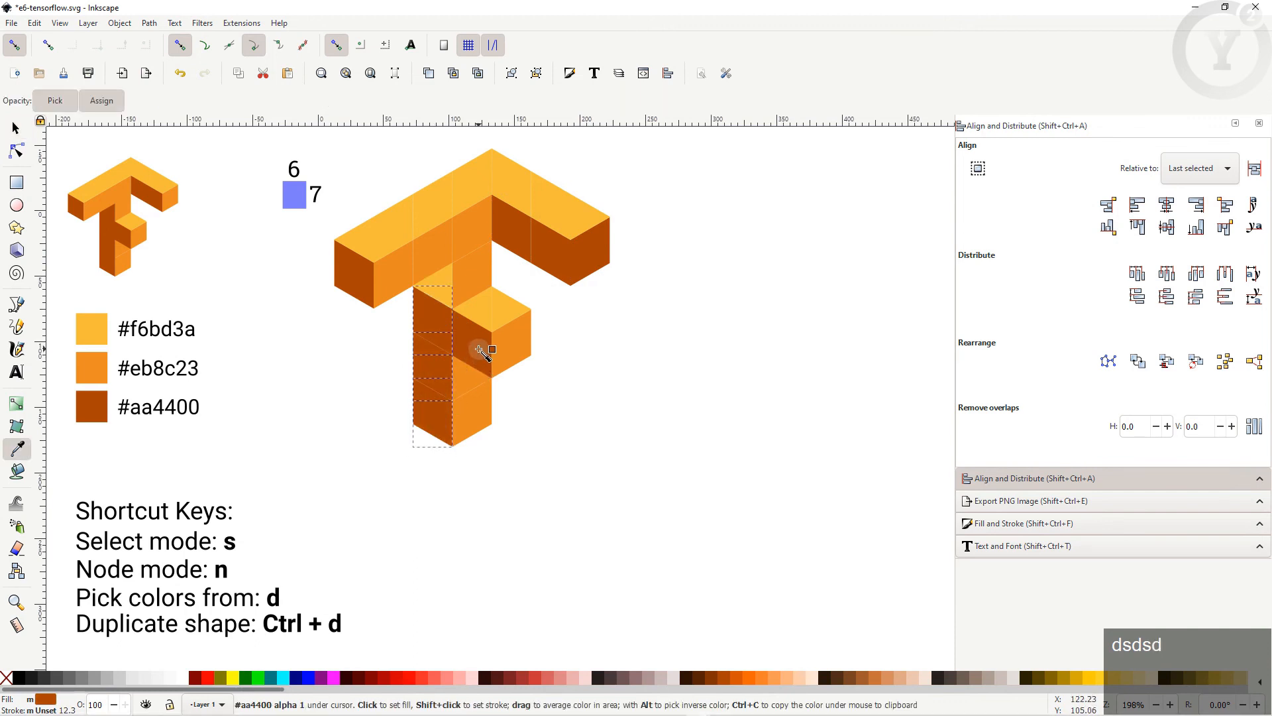
key("s")
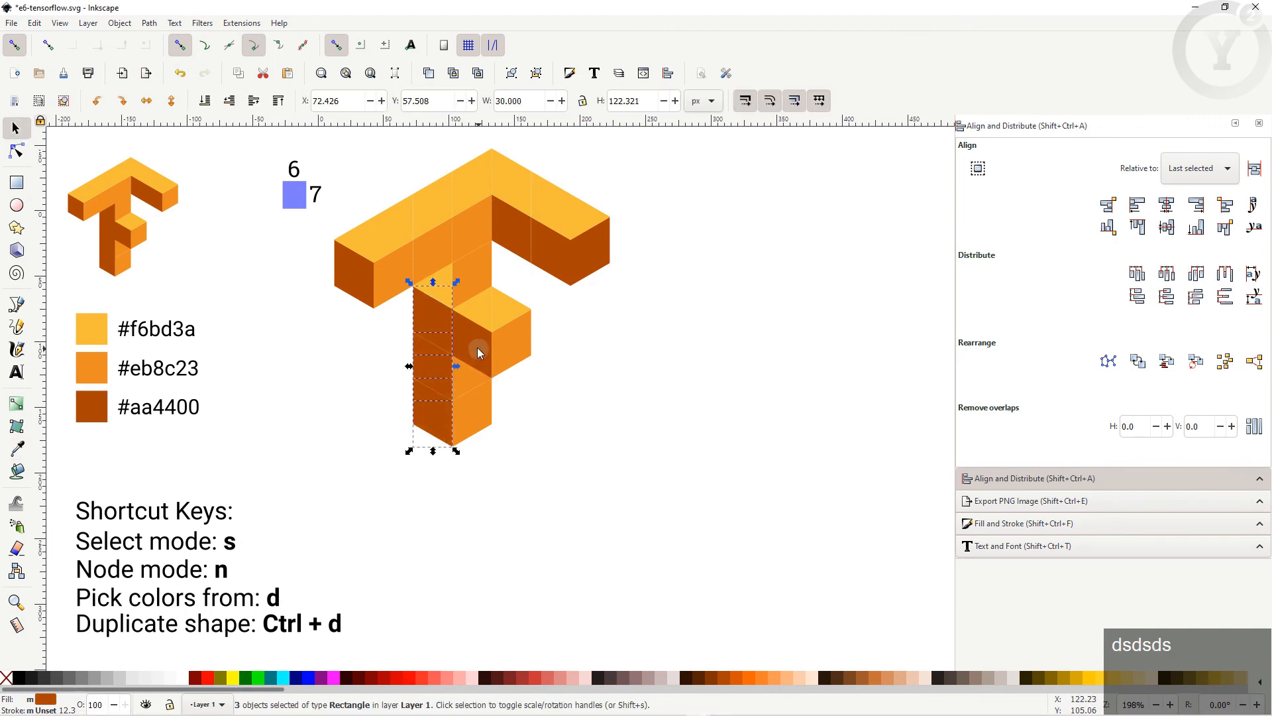
- Recolour the yellow piece above the stem's left side with the dark #aa4400
left_click(446, 277)
key("d")
left_click(475, 345)
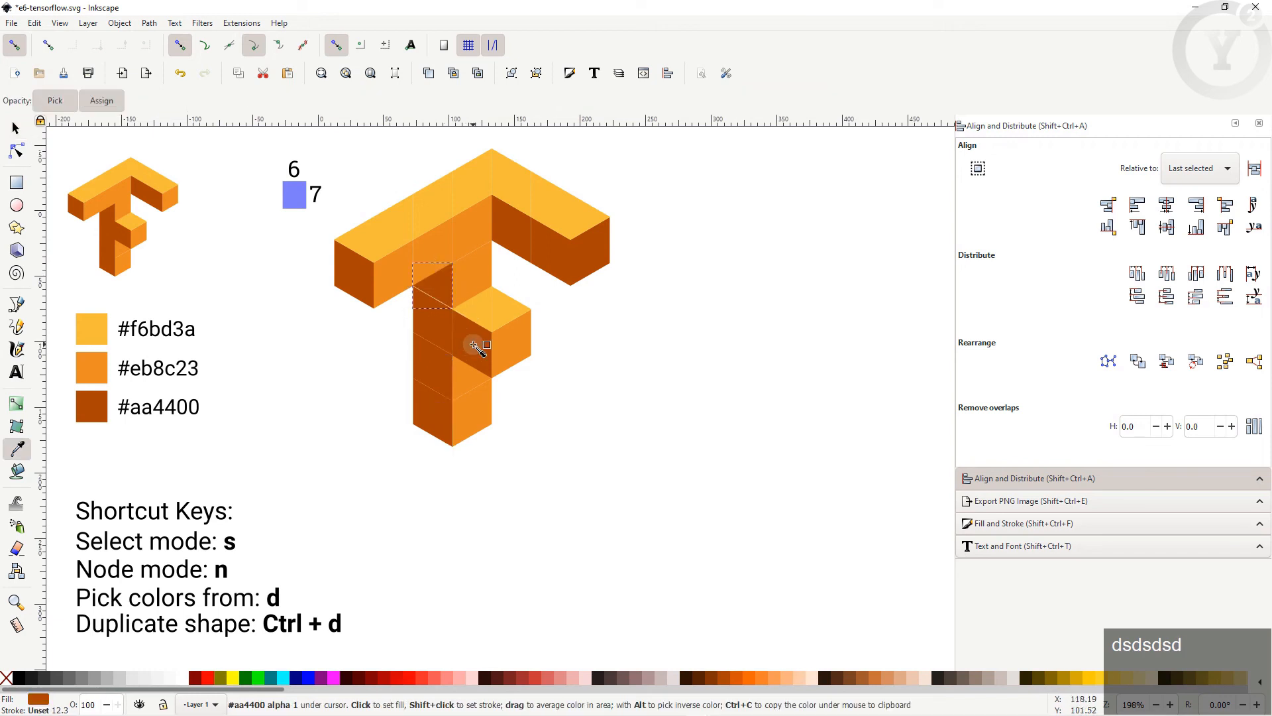
key("s")
- Recolour the dark end face of the right arm with the orange sampled from the left arm's front
left_click(602, 251)
key("d")
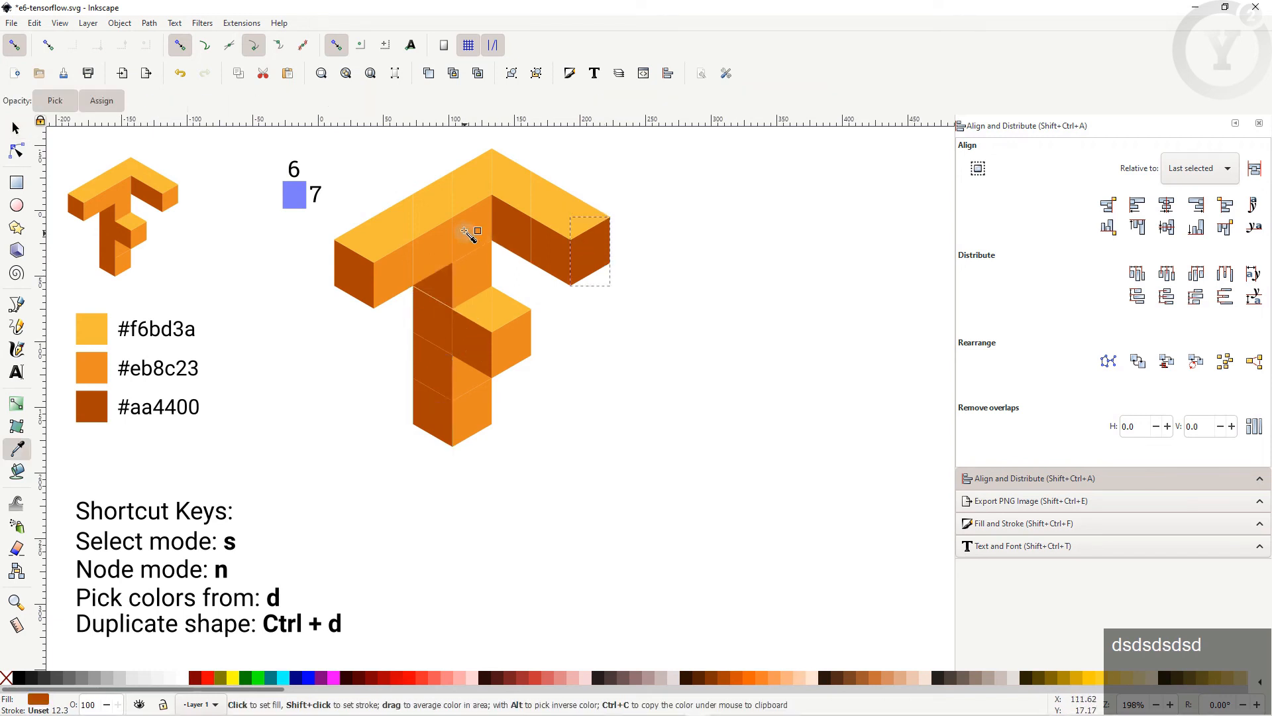
left_click(465, 231)
key("s")
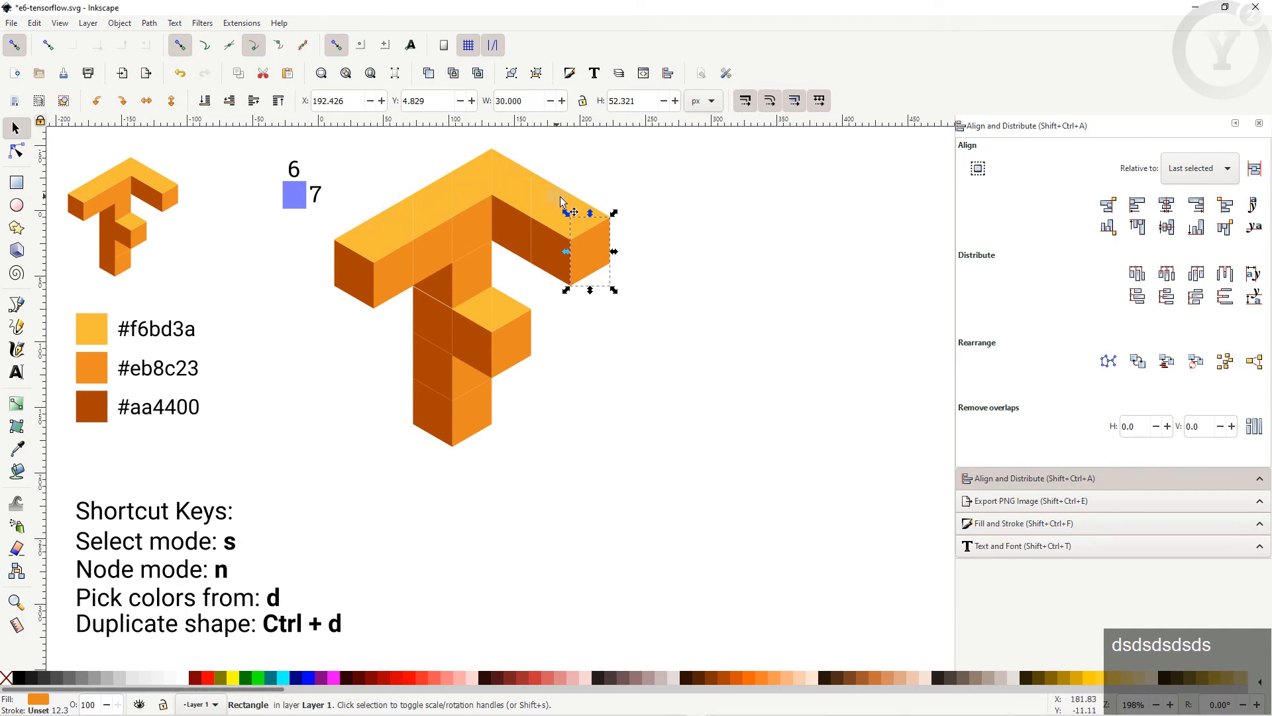
- Merge the seven yellow top faces of the left and right arms into one shape with Union
left_click(365, 238)
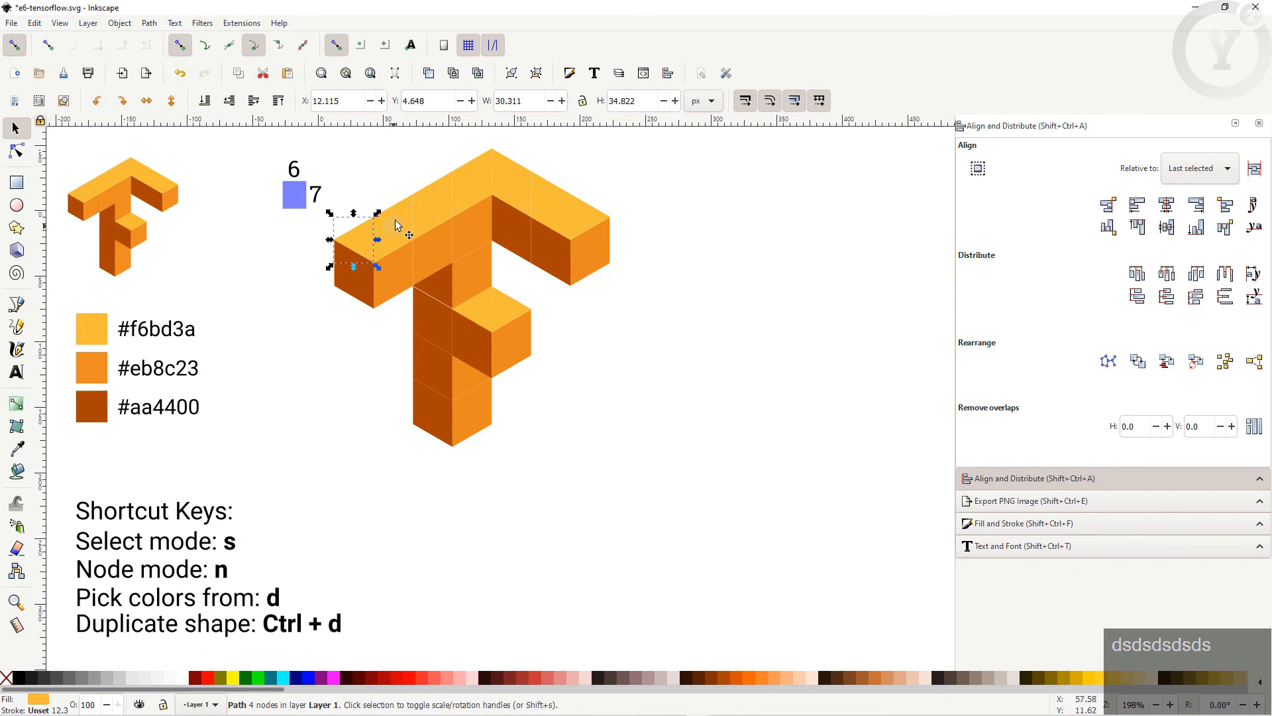
left_click(398, 223, "shift")
left_click(433, 200, "shift")
left_click(481, 174, "shift")
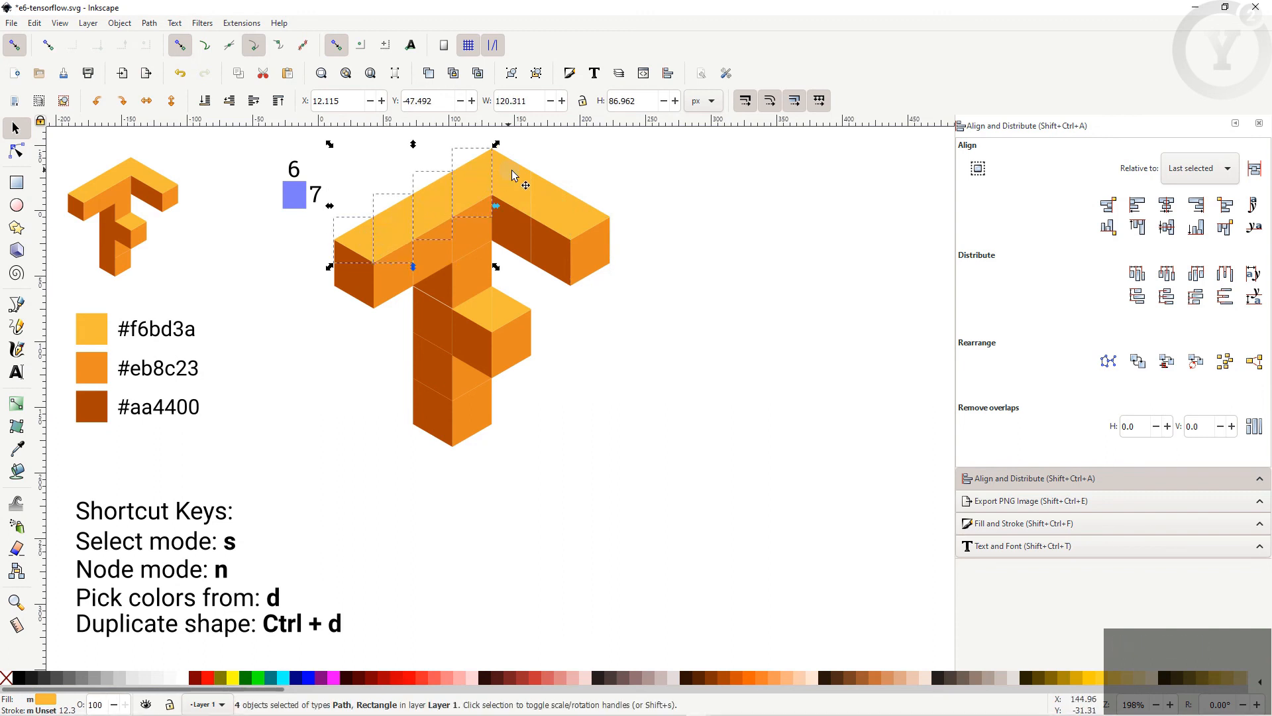
left_click(523, 187, "shift")
left_click(556, 203, "shift")
left_click(589, 200, "shift")
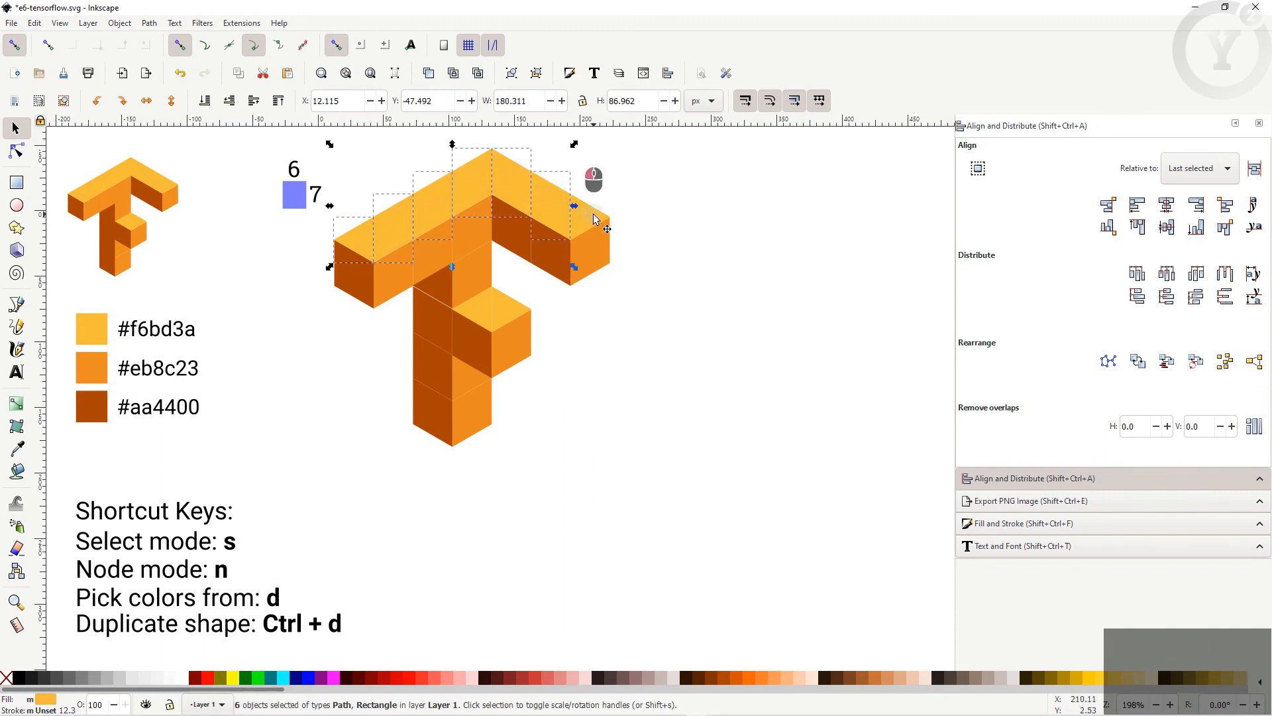
left_click(149, 22)
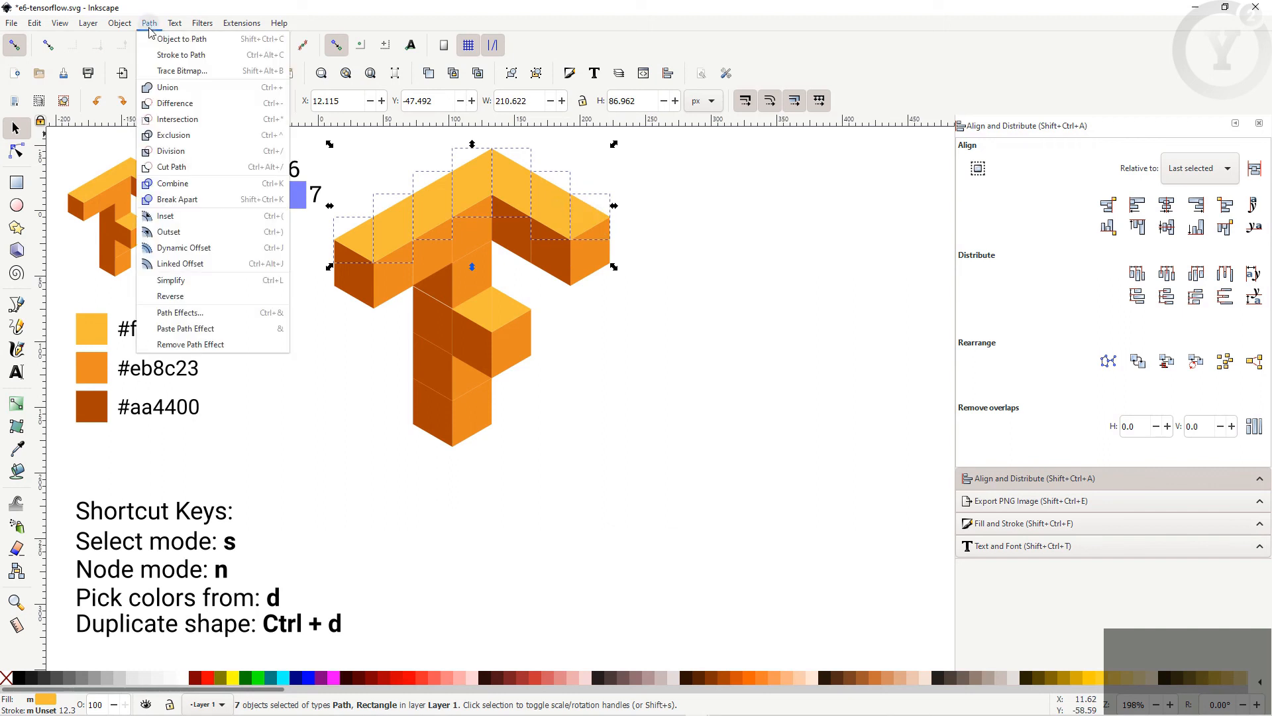
left_click(174, 89)
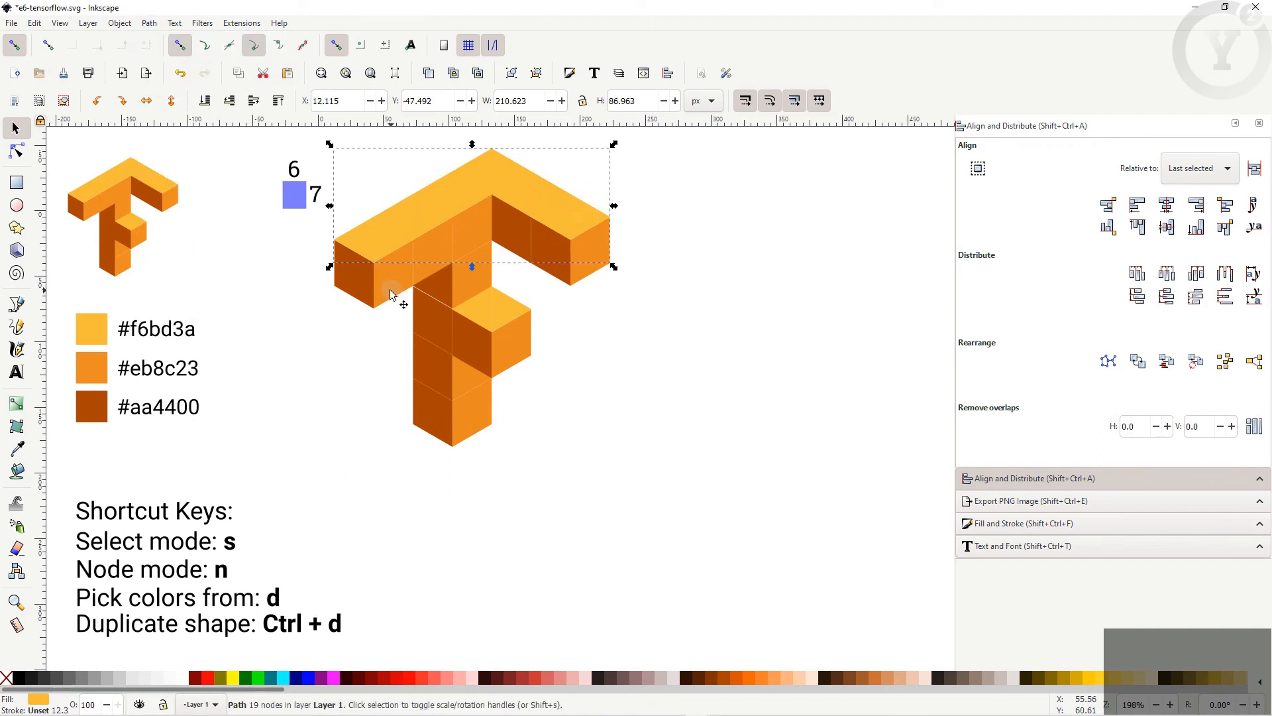
- Merge the six orange front faces of the left arm and the stem into one shape with Union
left_click(395, 285)
left_click(442, 249, "shift")
left_click(480, 225, "shift")
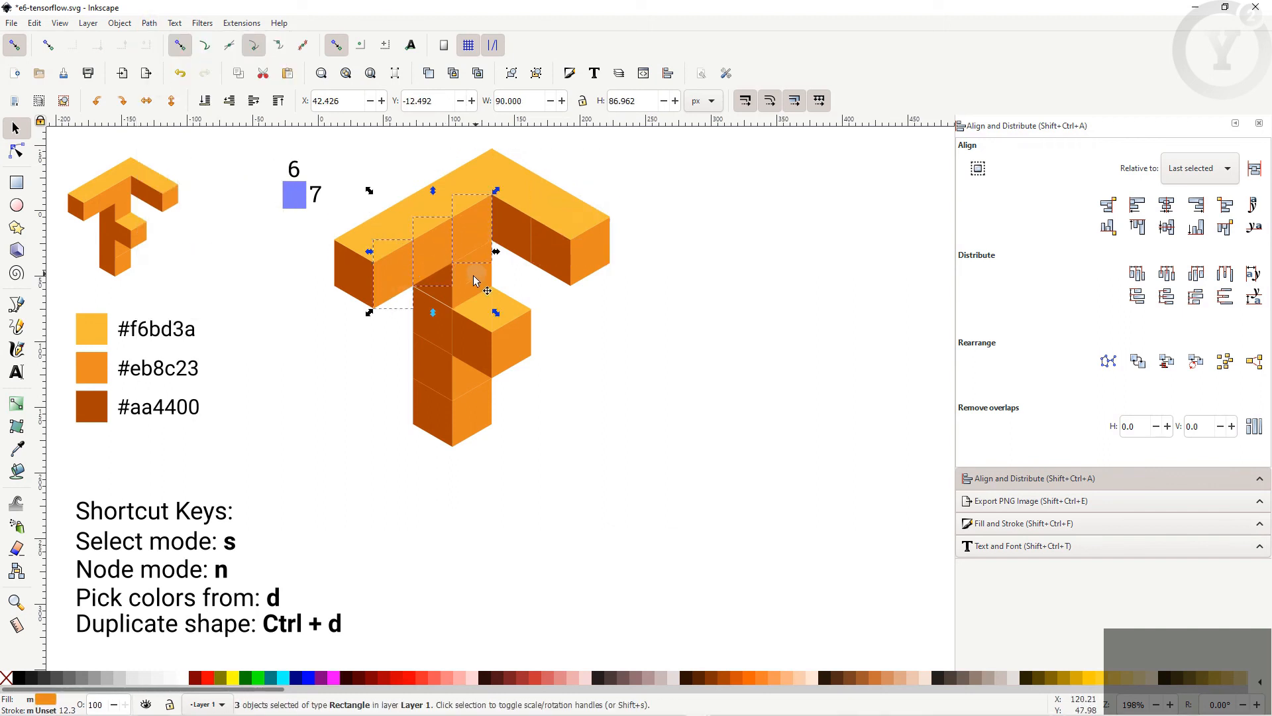
left_click(473, 275, "shift")
left_click(468, 379, "shift")
left_click(473, 421, "shift")
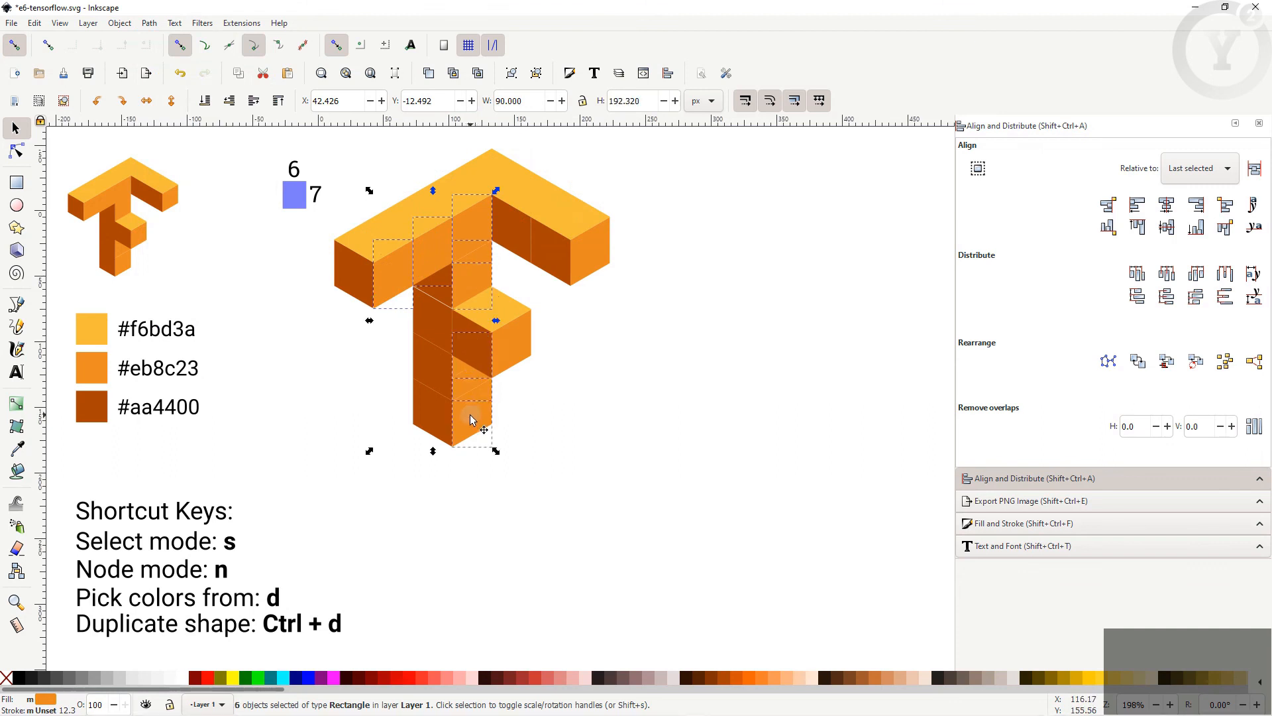
left_click(149, 22)
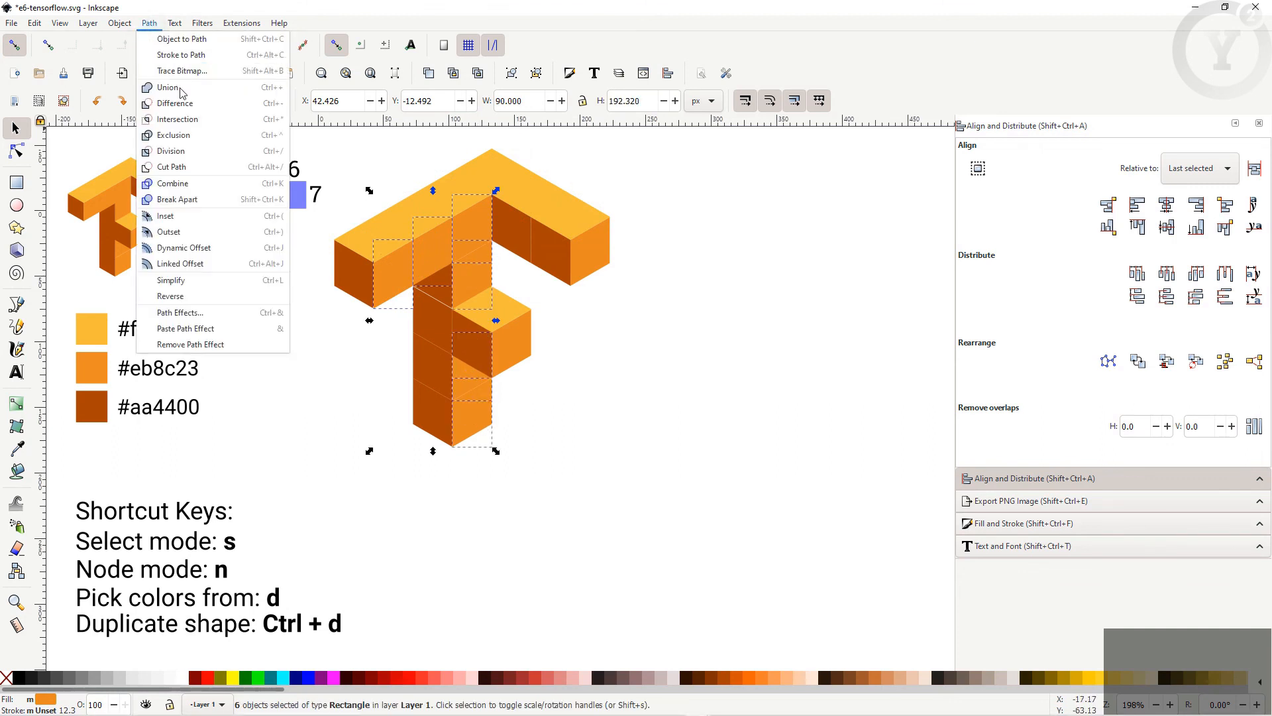
left_click(174, 85)
- Merge the five dark faces on the stem's left side and the middle arm into one shape with Union
left_click(442, 289)
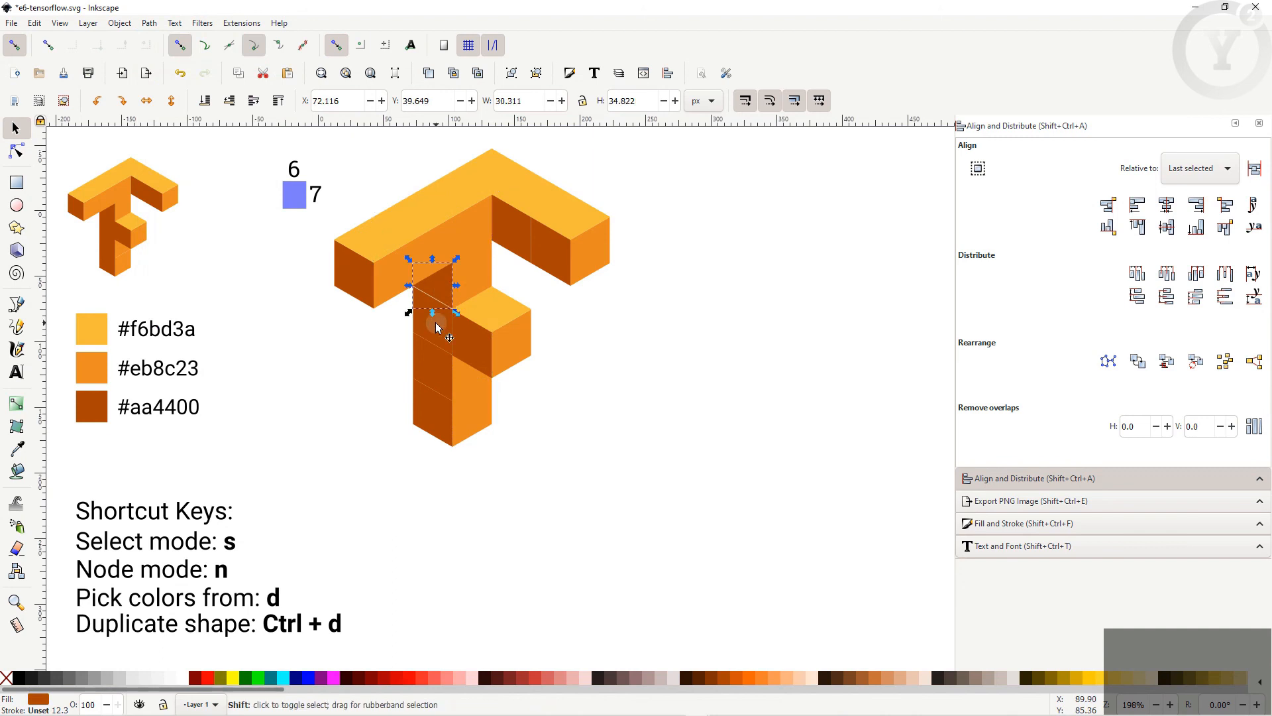
left_click(434, 320, "shift")
left_click(437, 383, "shift")
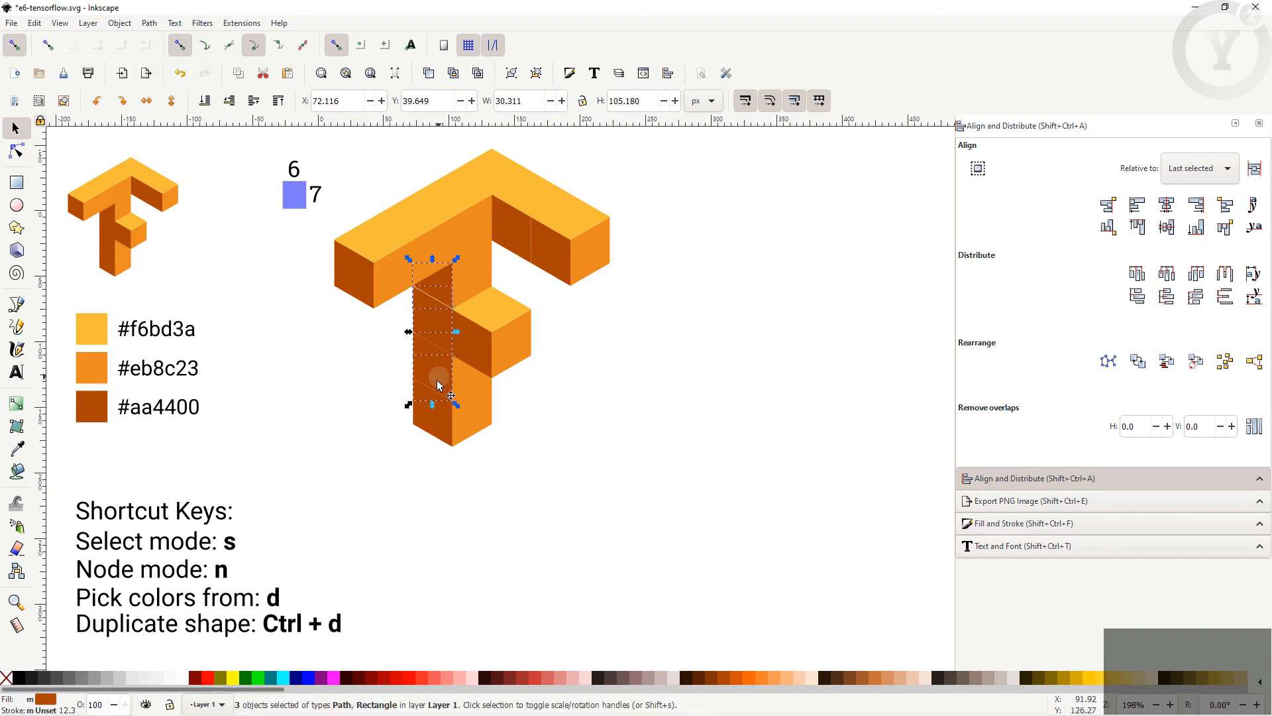
left_click(430, 415, "shift")
left_click(470, 338, "shift")
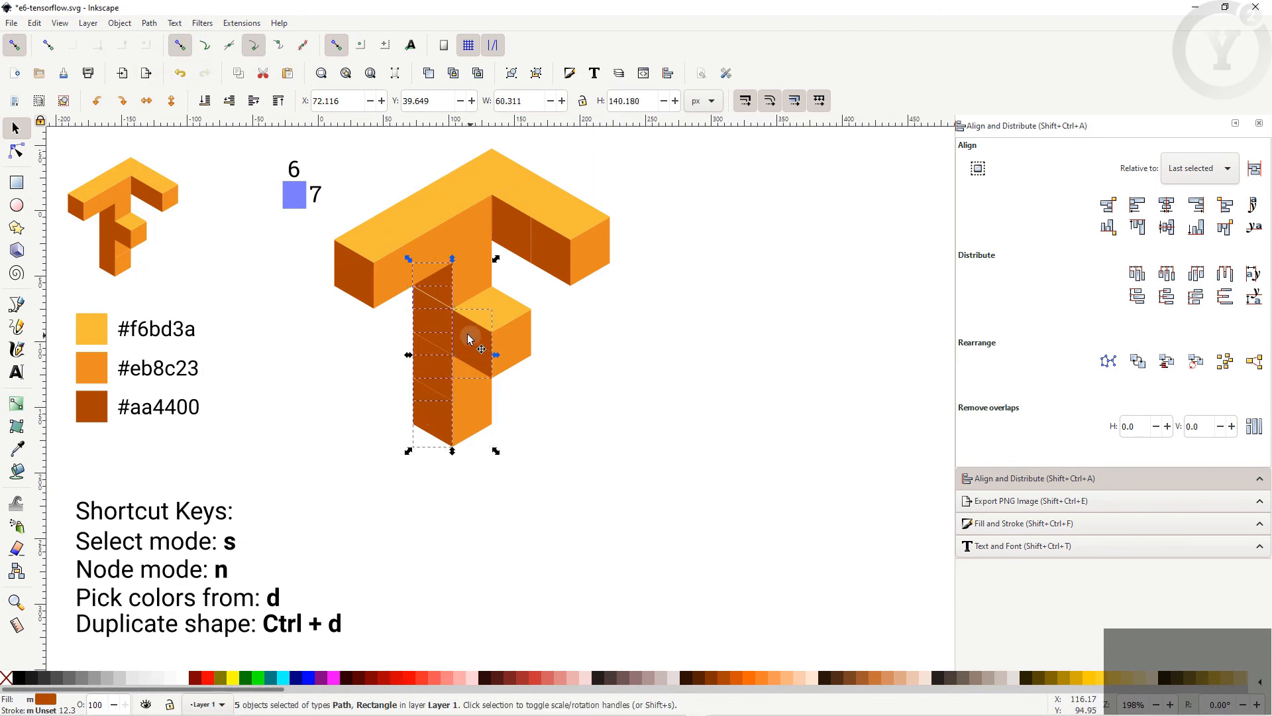
left_click(149, 23)
left_click(169, 87)
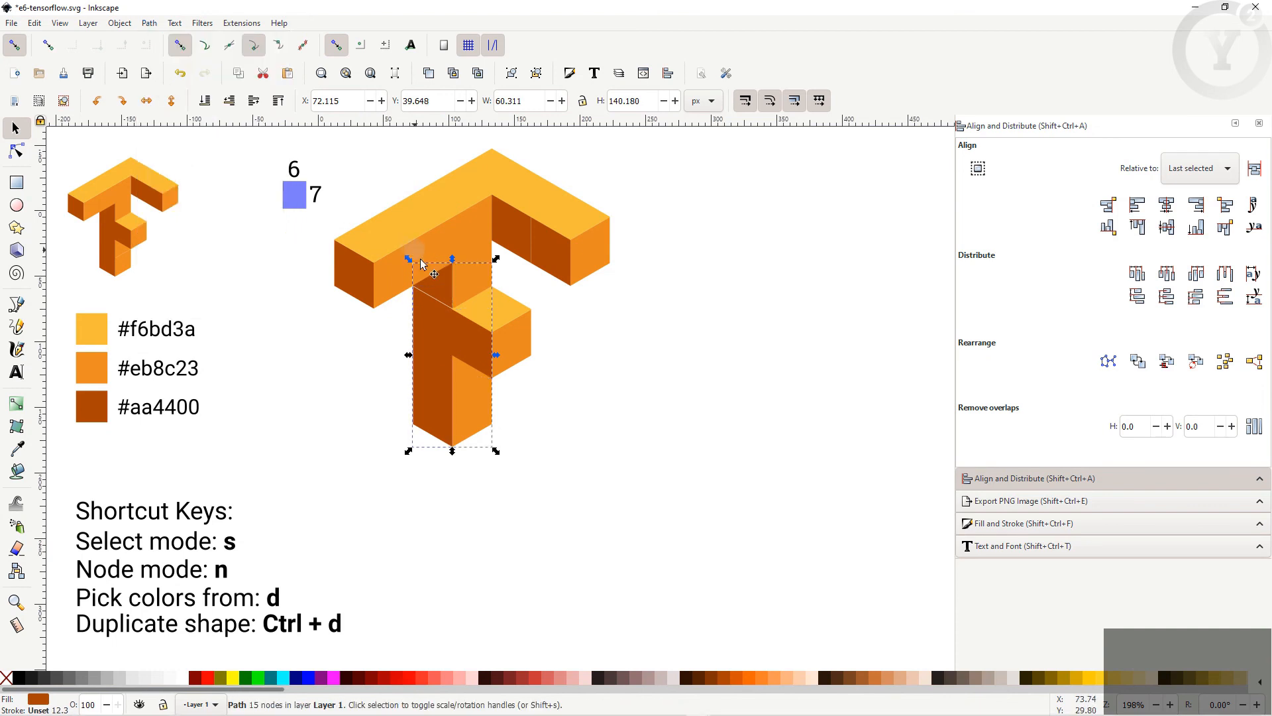
- Merge the two yellow pieces on top of the short middle arm into one shape with Union
left_click(478, 309)
left_click(508, 308, "shift")
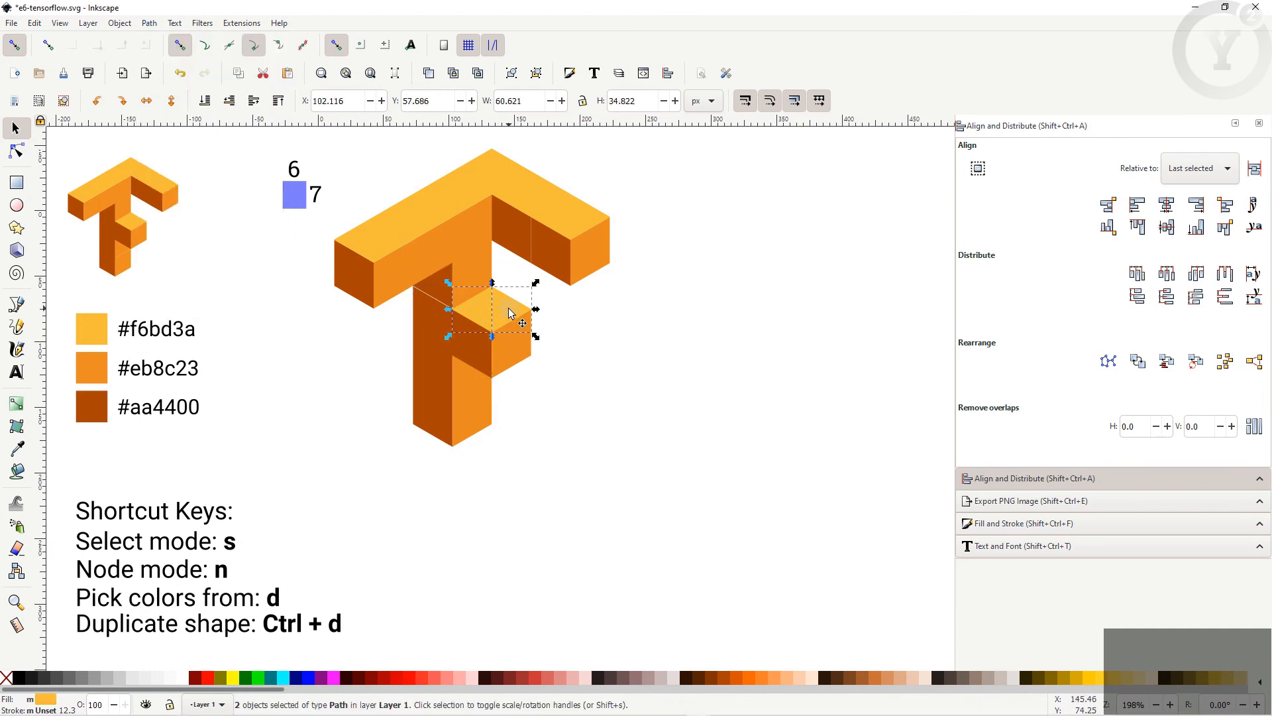
left_click(144, 20)
left_click(167, 87)
key("ctrl+z")
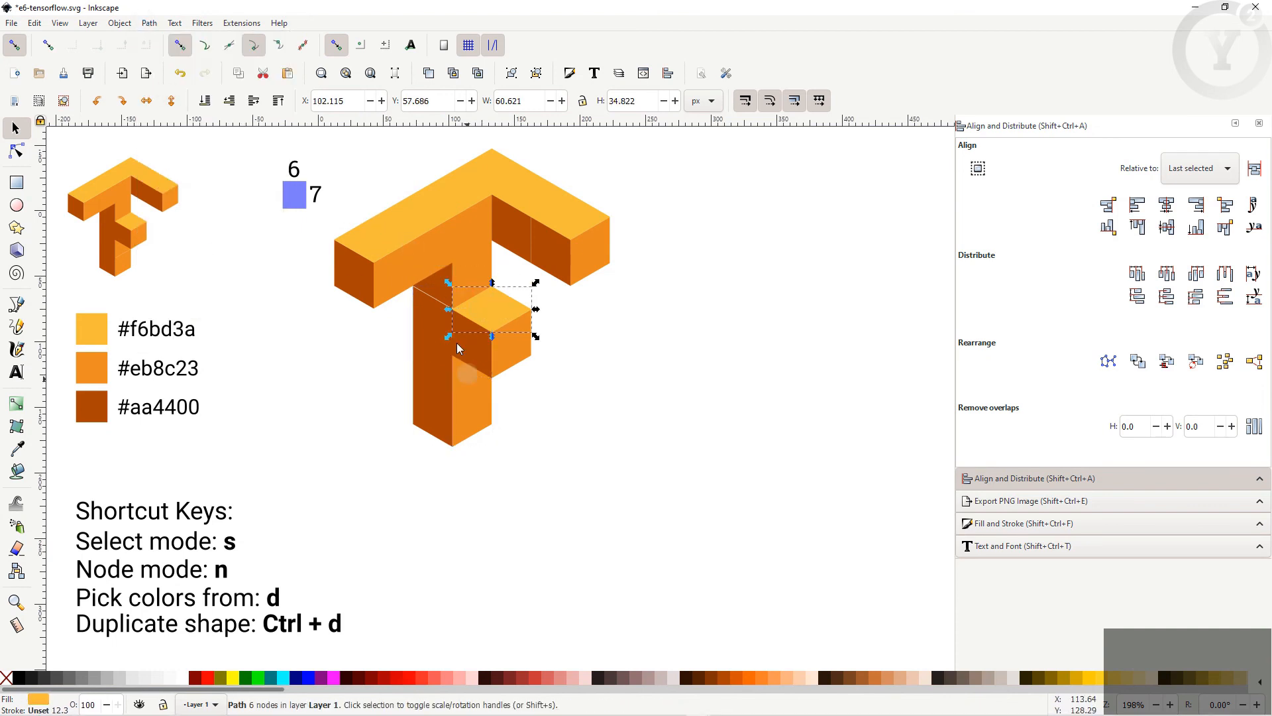
- Merge the two dark faces on the inner side of the right arm into one shape with Union
left_click(513, 233)
left_click(550, 253, "shift")
left_click(147, 22)
left_click(169, 86)
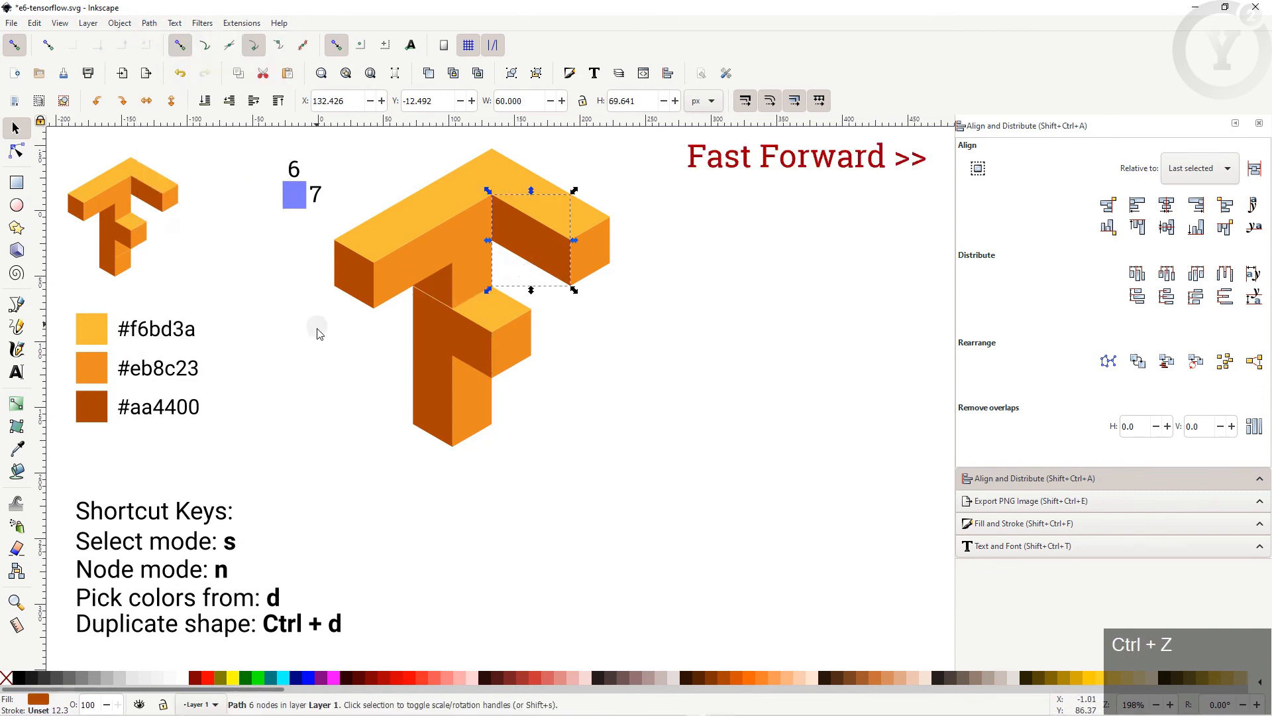
- Group all the pieces of the large logo into one object and deselect it
left_click(331, 141)
left_click_drag(331, 140, 653, 467)
key("ctrl+g")
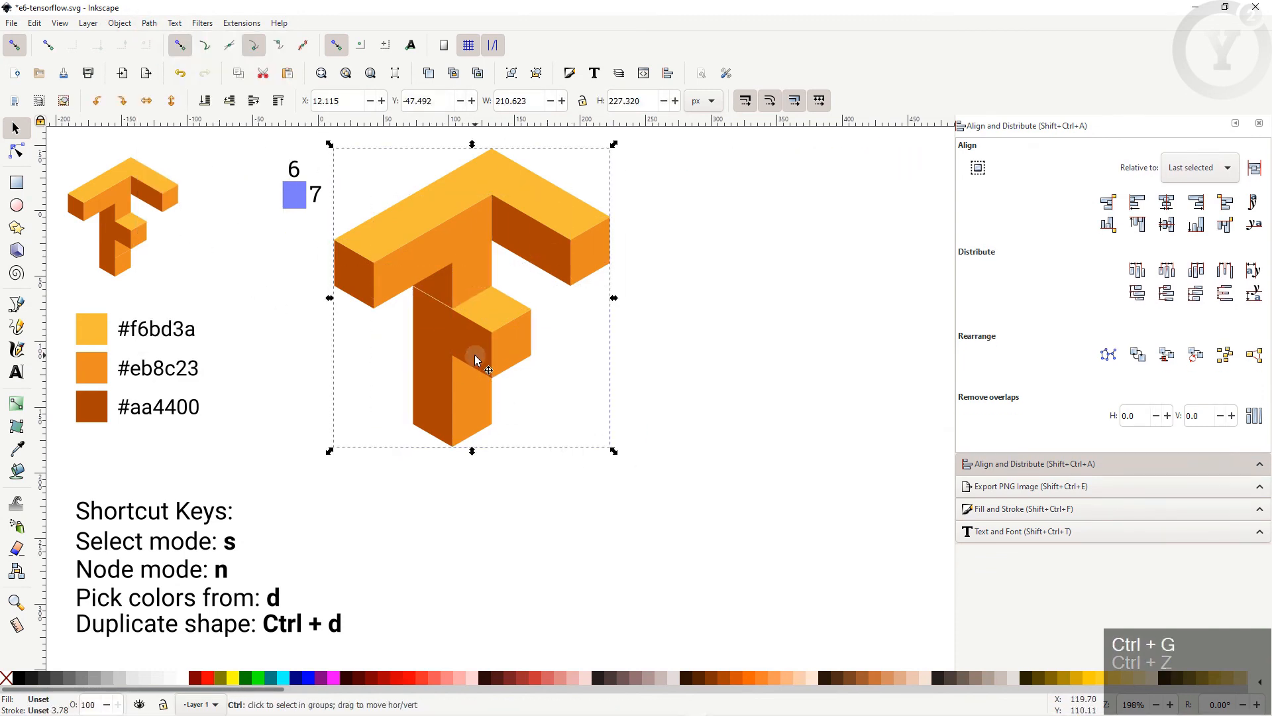
left_click(331, 330)
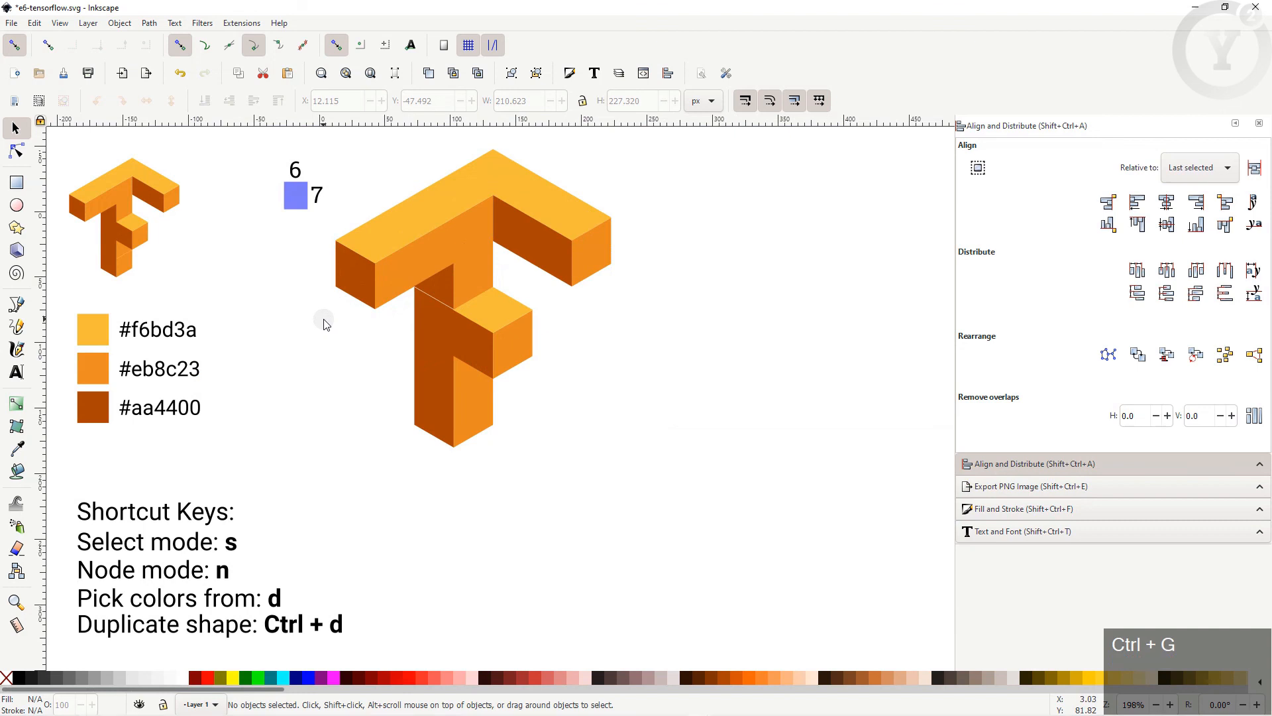